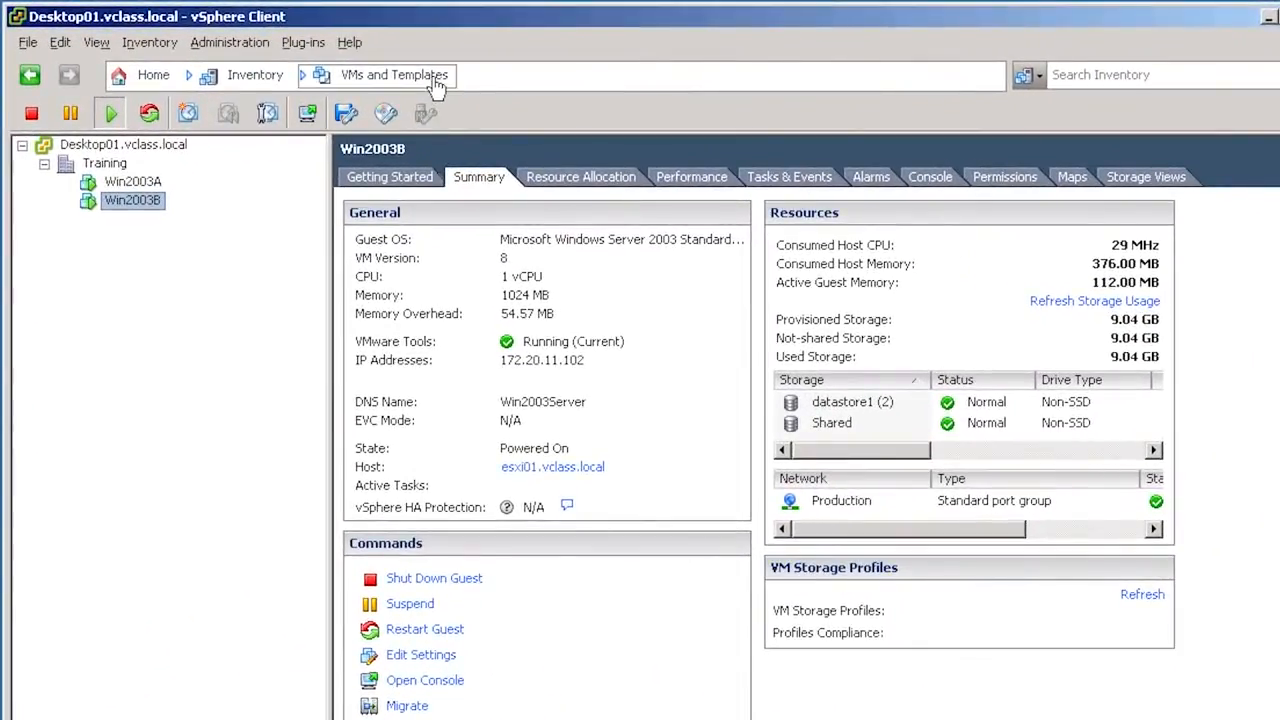
In the Hosts and Clusters inventory, start a new cluster named My Cluster under the Training datacenter with vSphere HA turned on
left_click(447, 77)
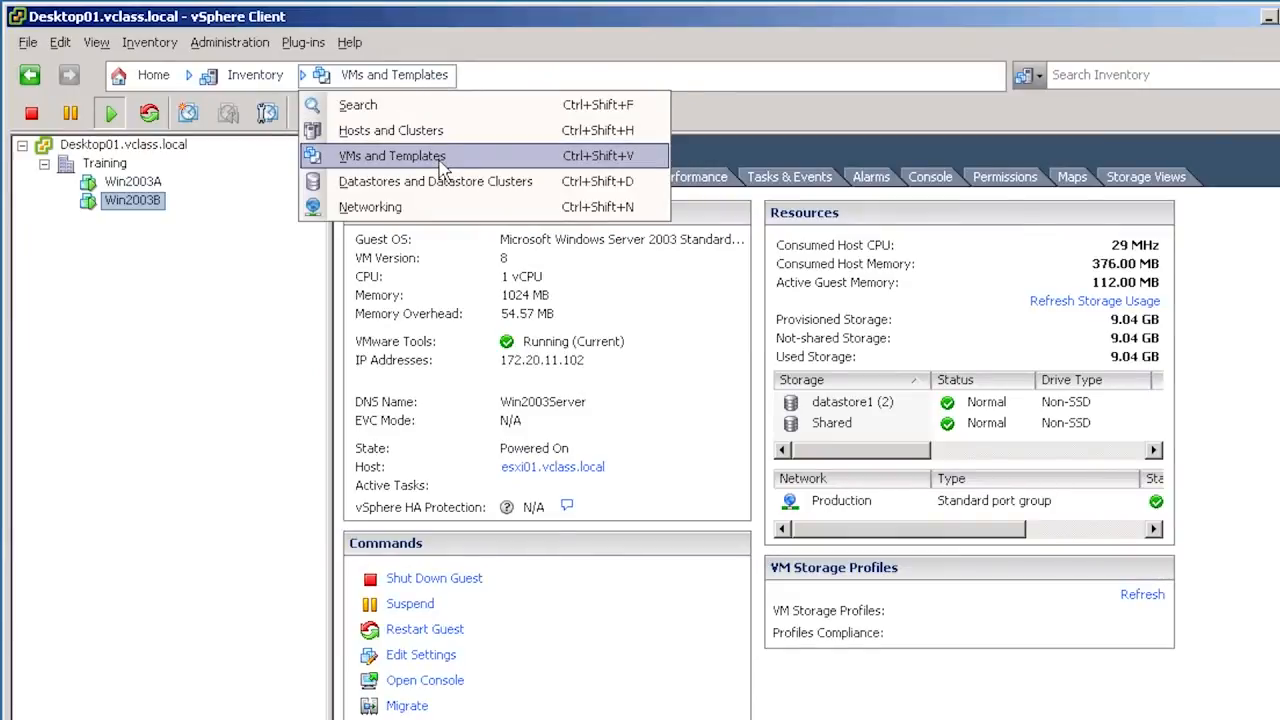
left_click(440, 132)
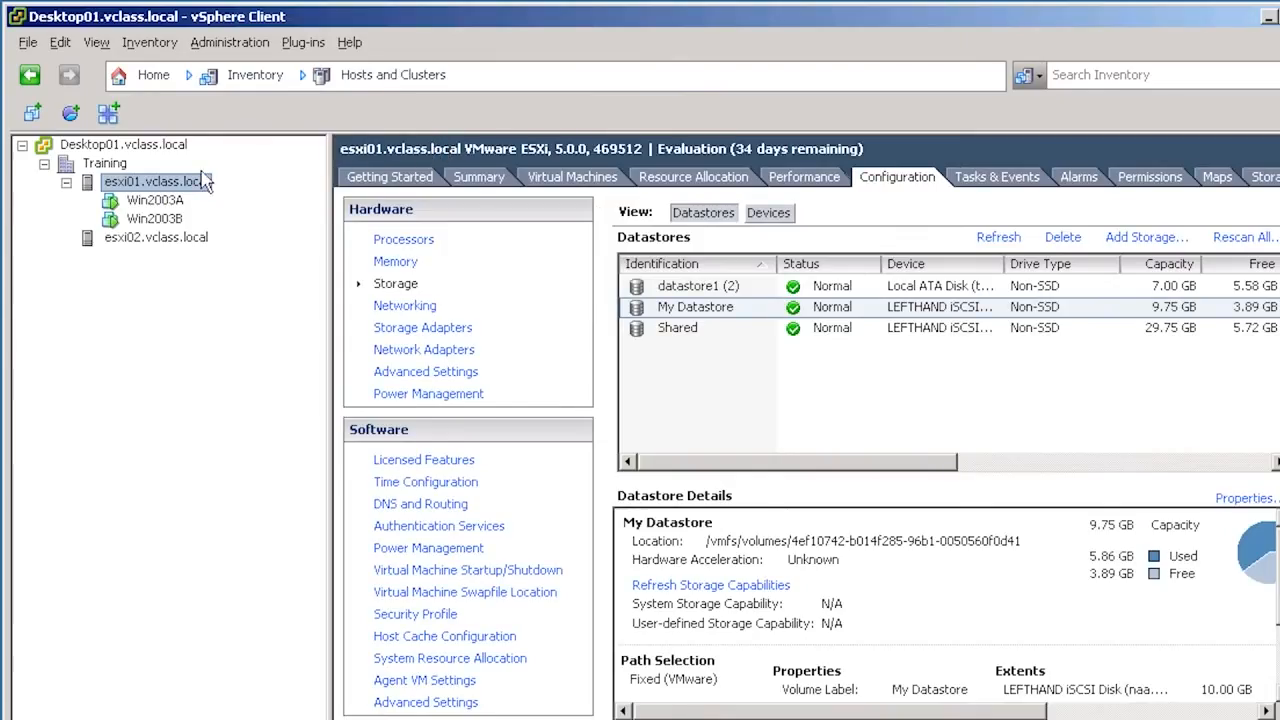
right_click(87, 167)
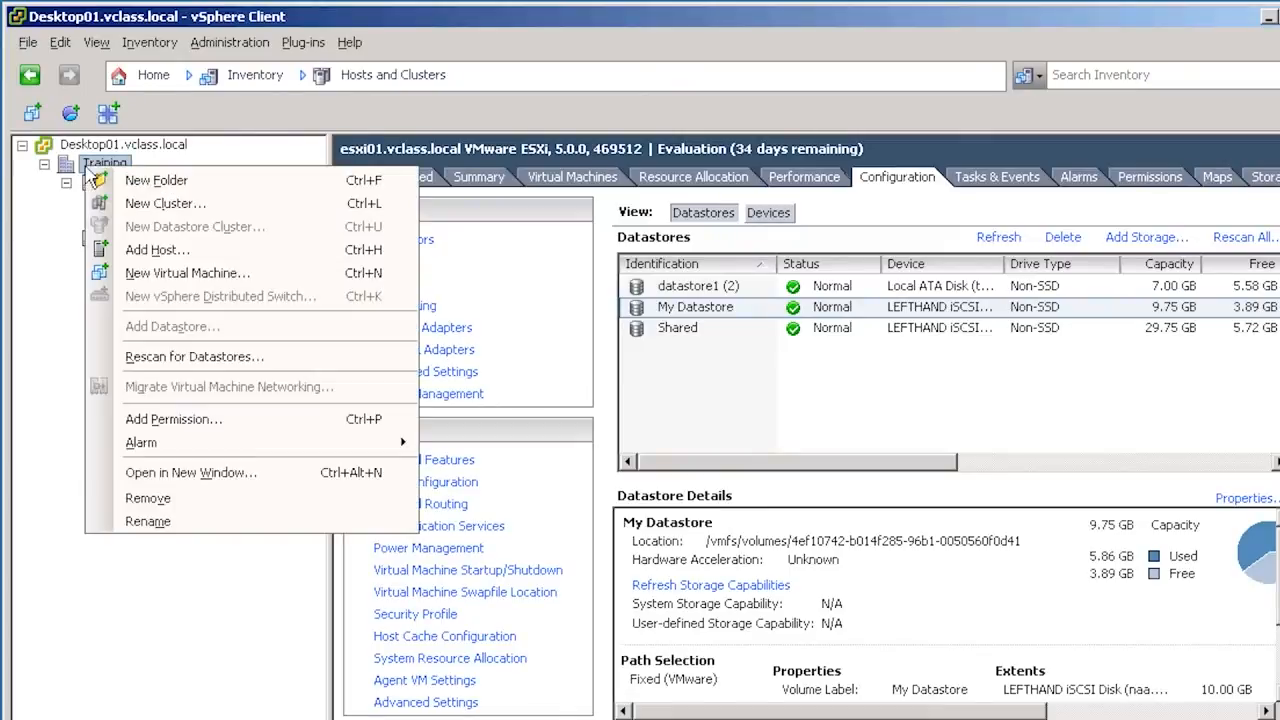
left_click(199, 208)
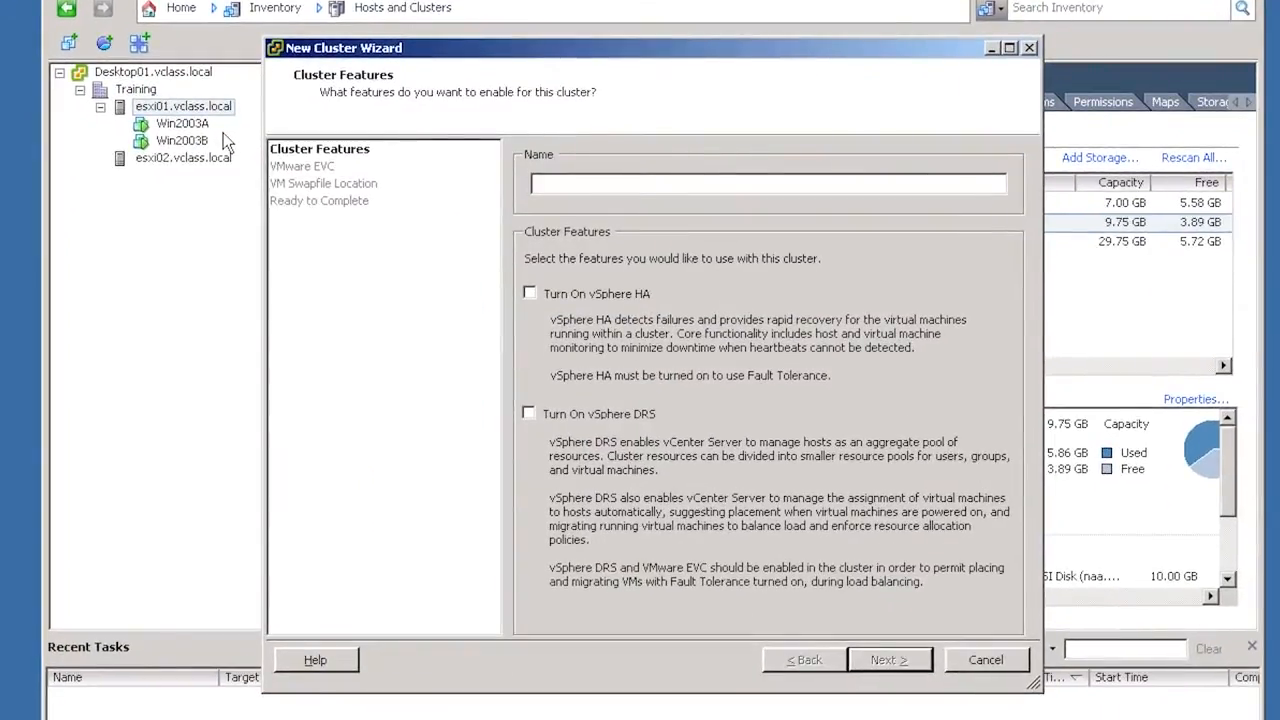
type("My Cluster")
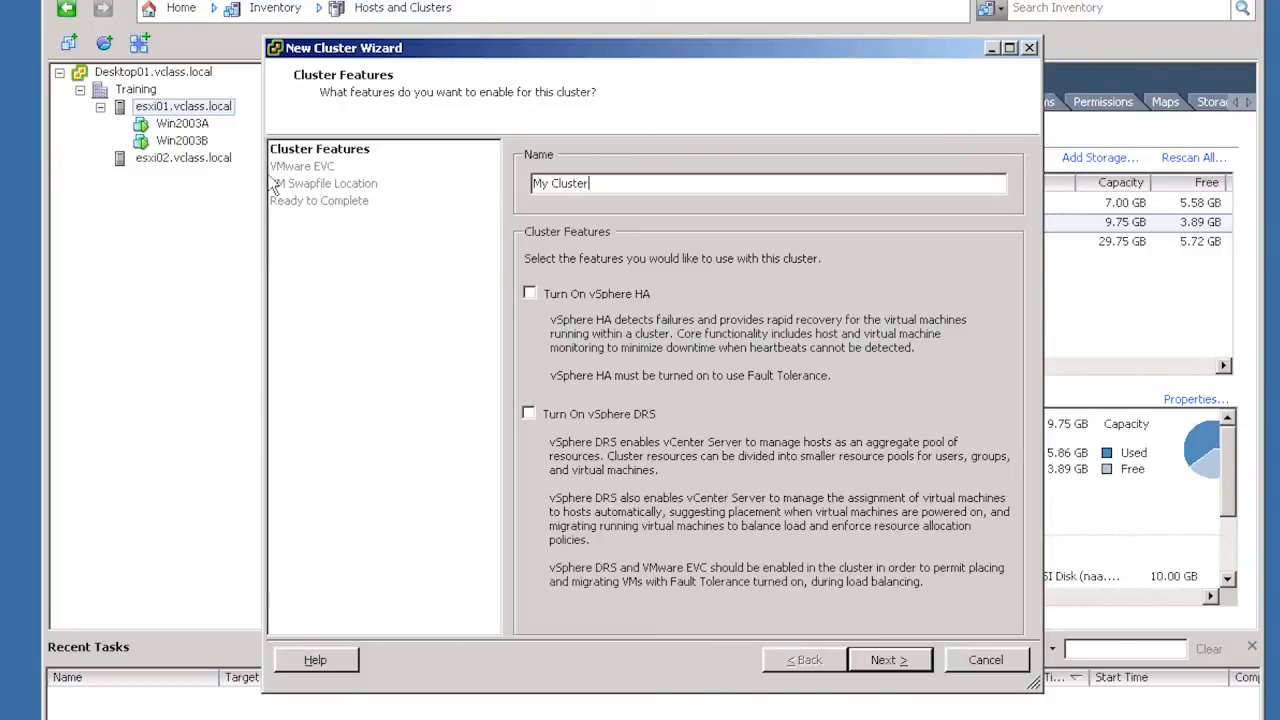
left_click(530, 294)
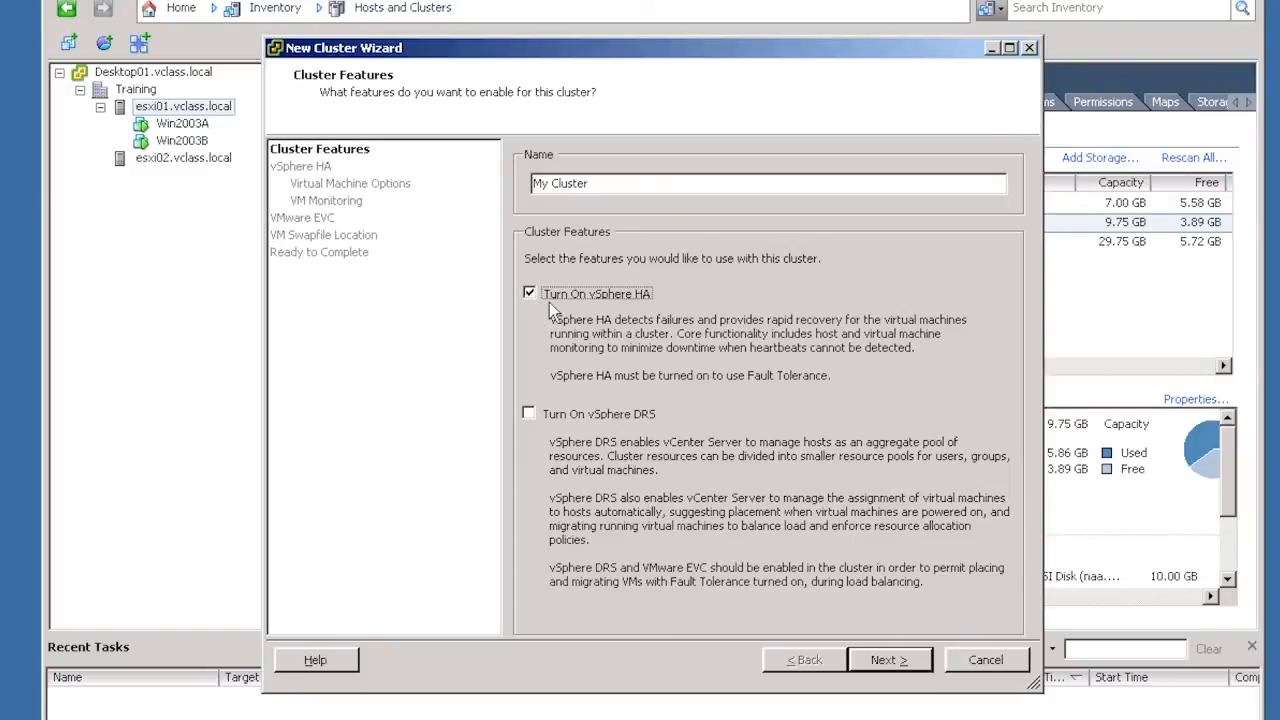
left_click(877, 662)
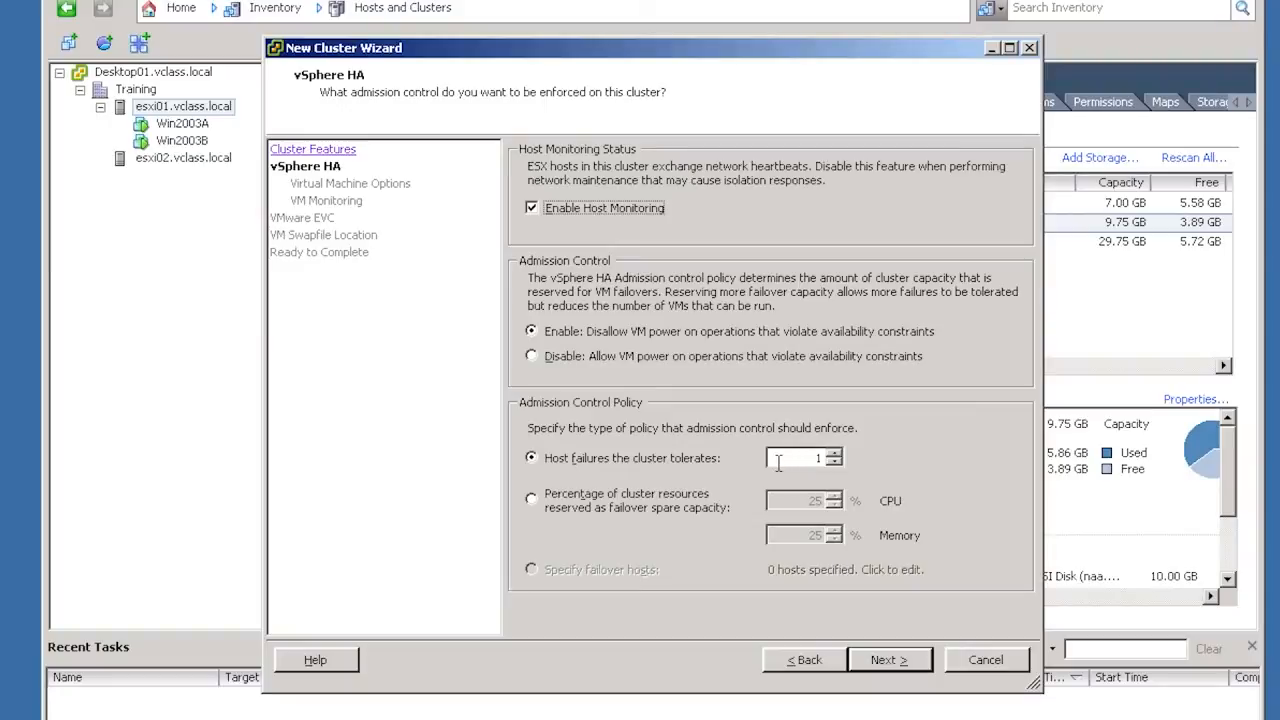
Set the new cluster's admission control policy to tolerate 1 host failure and proceed to the virtual machine options
left_click(686, 503)
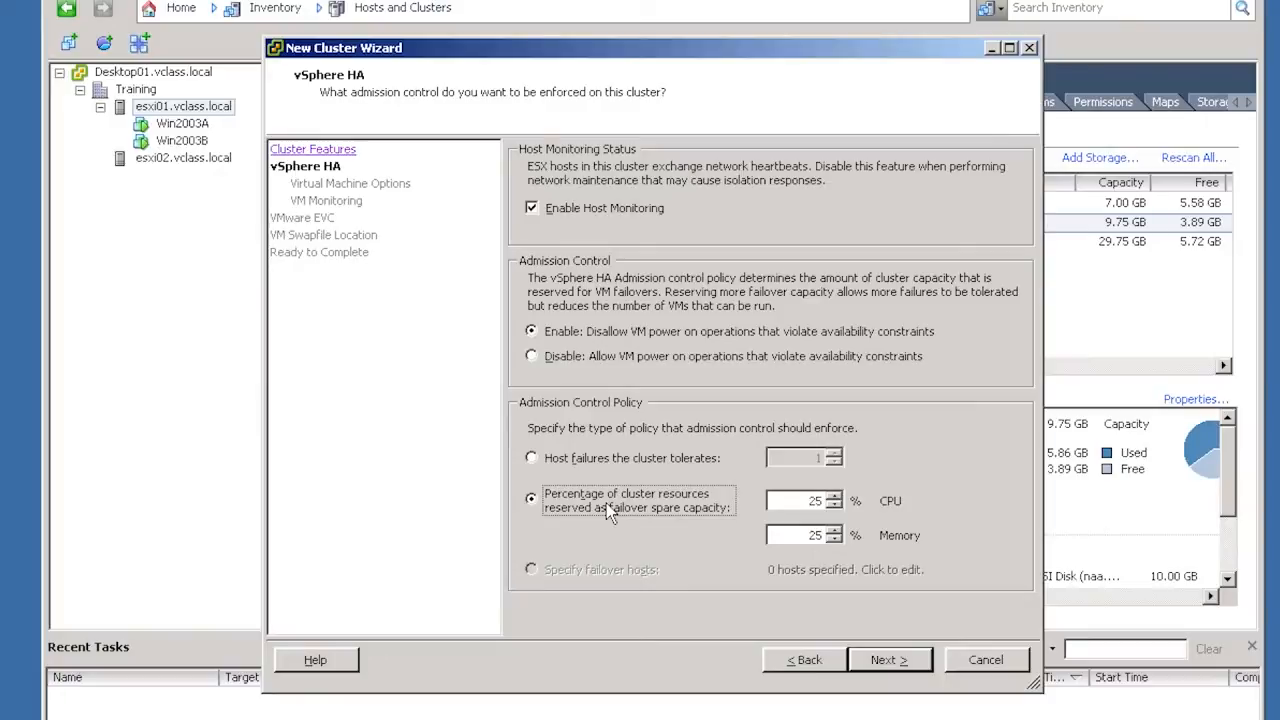
left_click(544, 462)
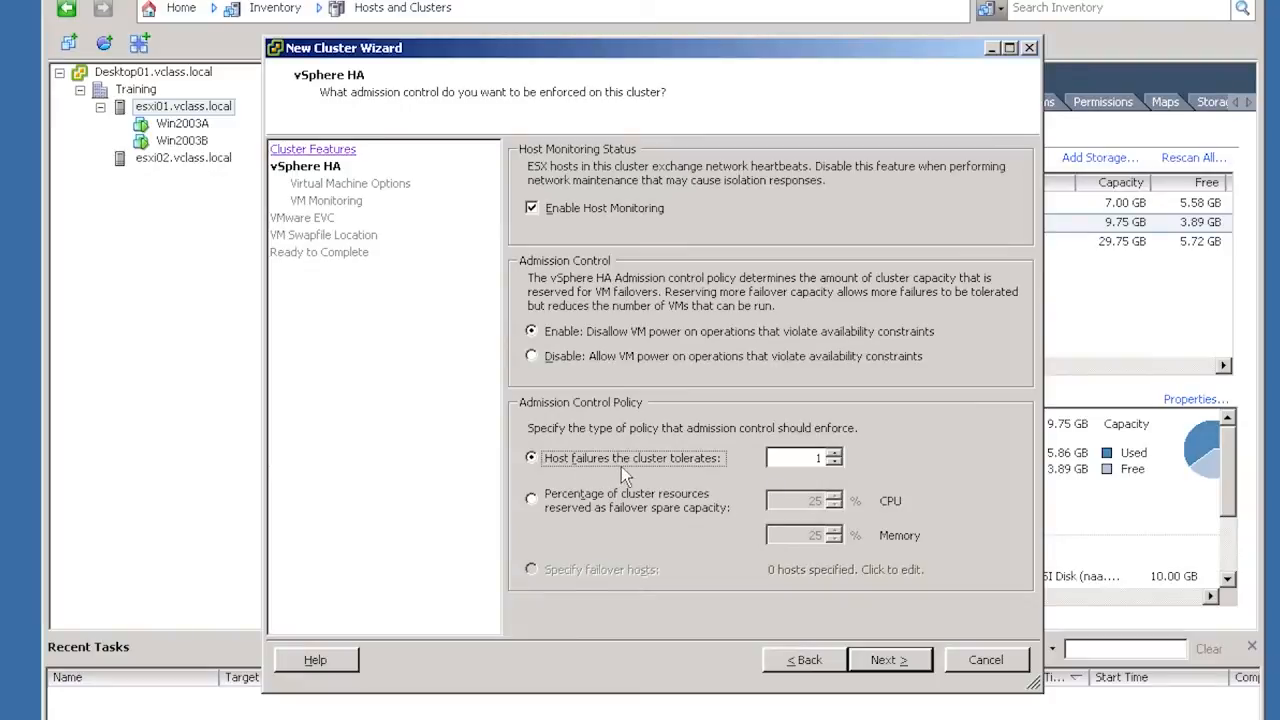
left_click(870, 658)
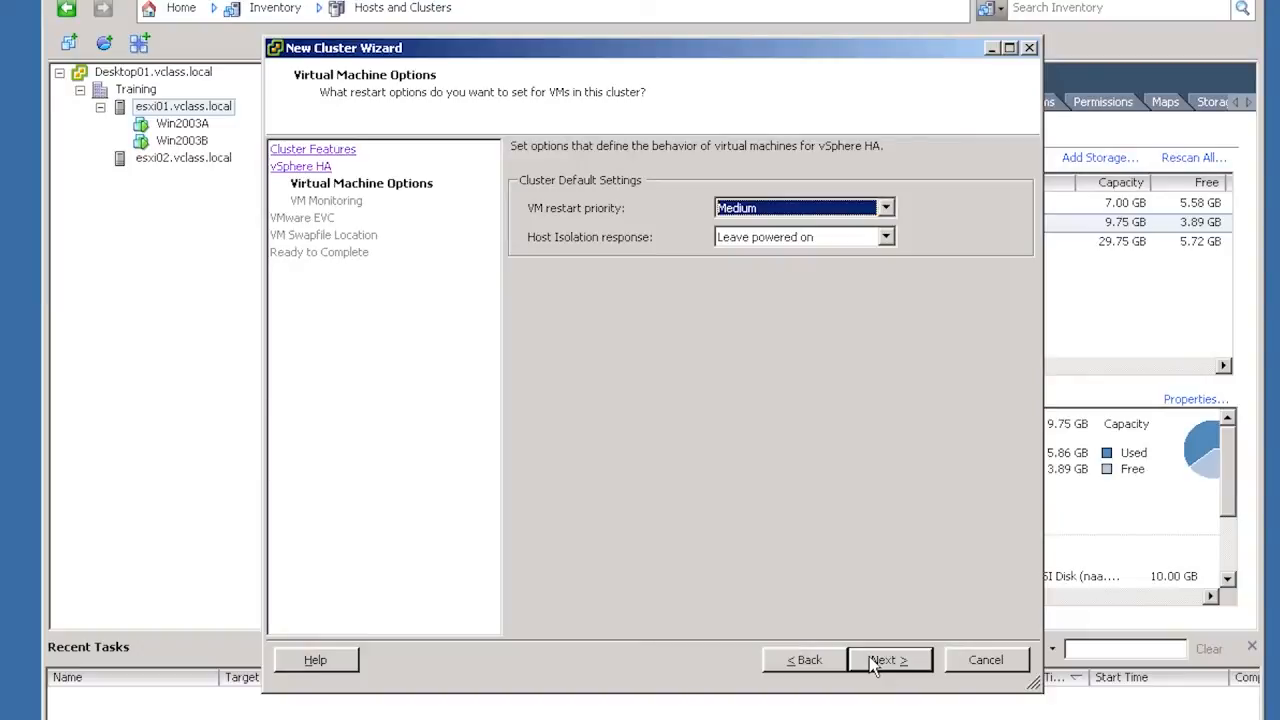
Accept the default virtual machine, VM monitoring, EVC and swapfile settings and finish creating the cluster
left_click(872, 662)
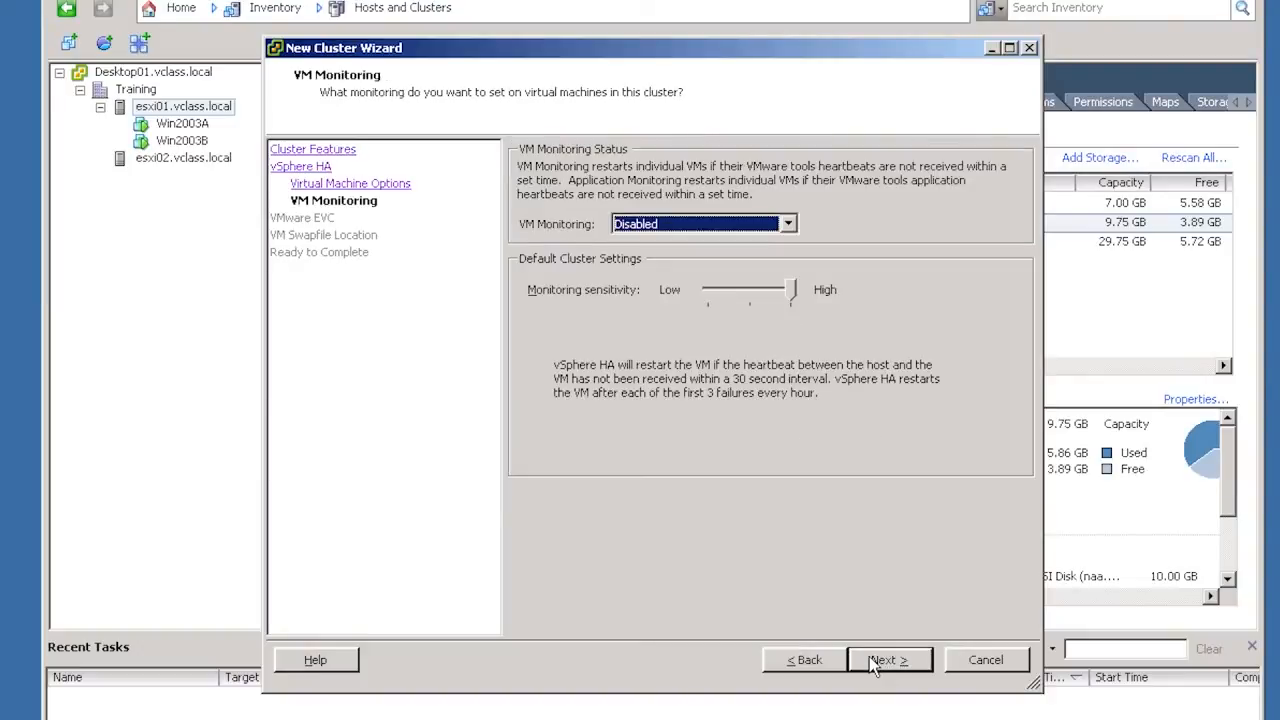
left_click(872, 662)
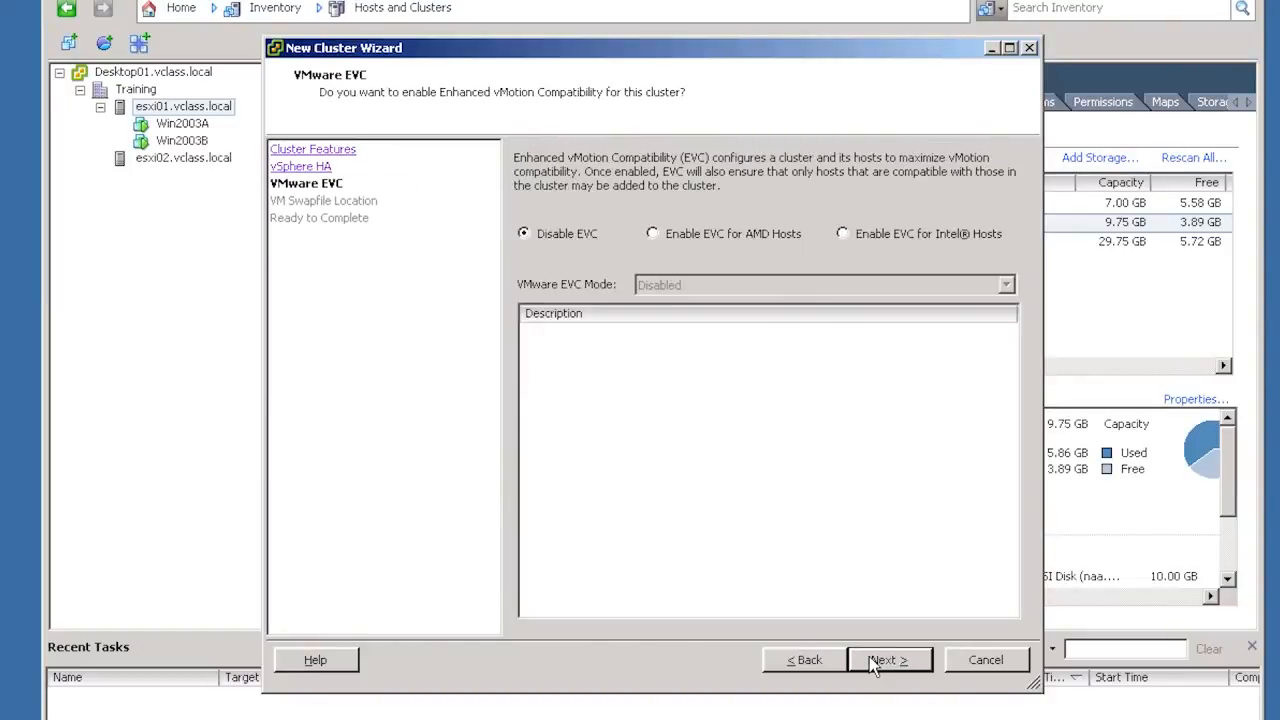
left_click(872, 662)
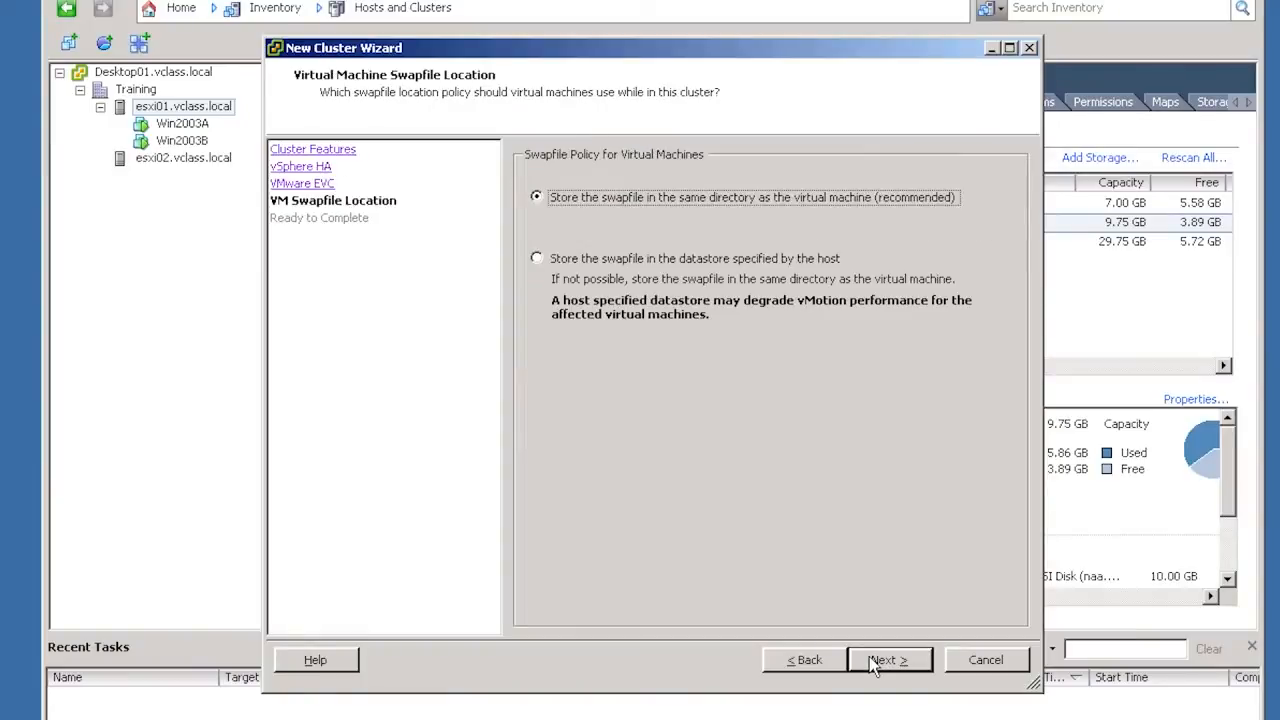
left_click(872, 662)
left_click(871, 659)
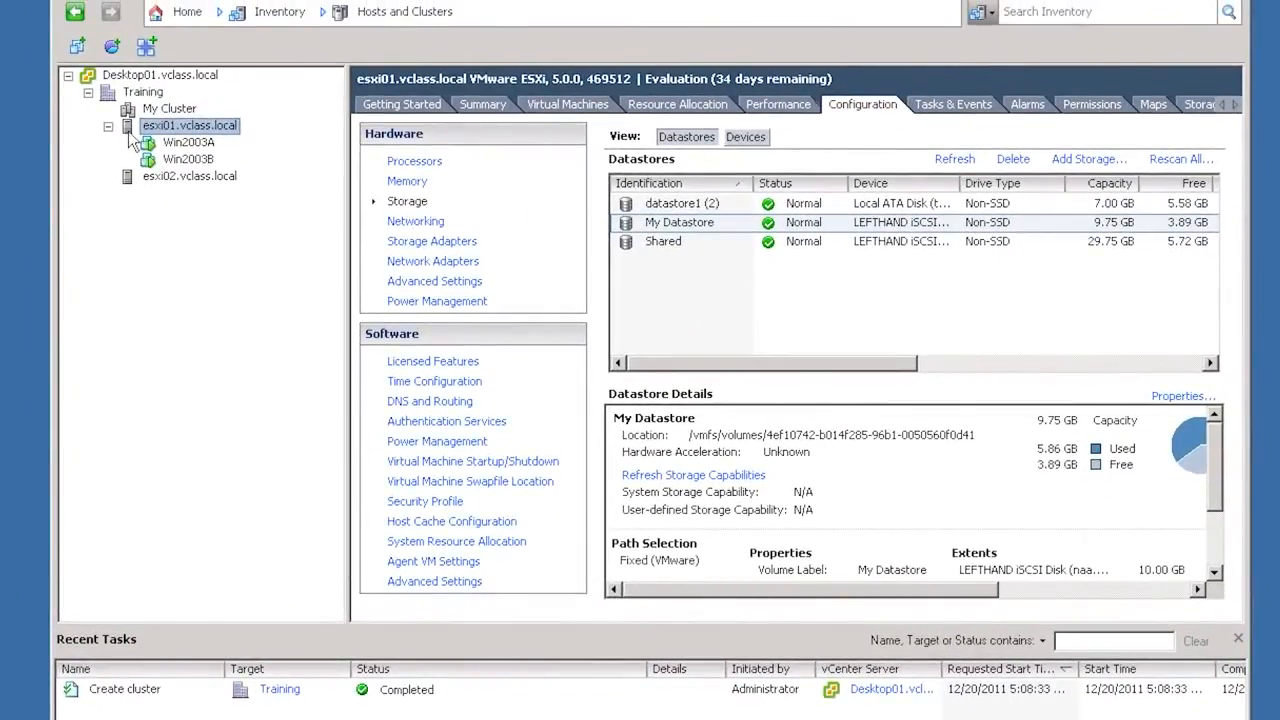
Move the esxi01.vclass.local host into My Cluster and display the cluster's virtual machines
left_click_drag(130, 129, 129, 116)
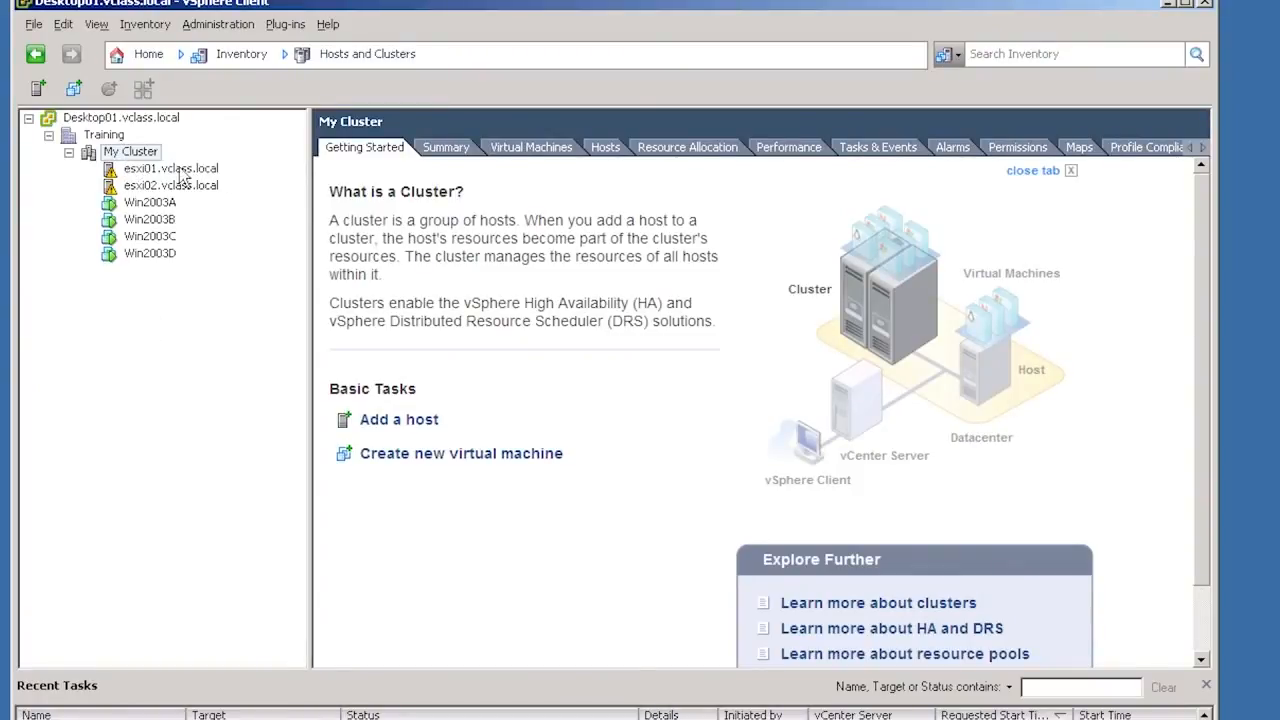
left_click(517, 150)
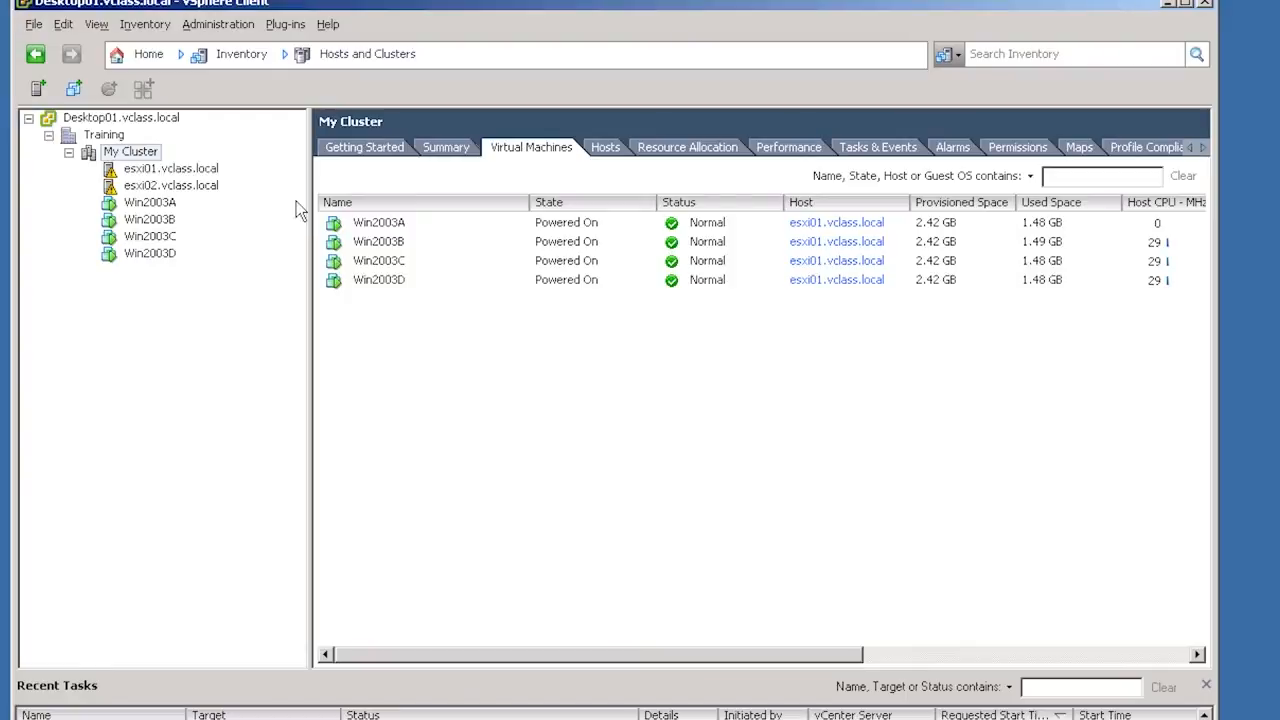
Shut down the host esxi01.vclass.local, giving the reason "Testing vSphere HA"
left_click(176, 172)
right_click(176, 172)
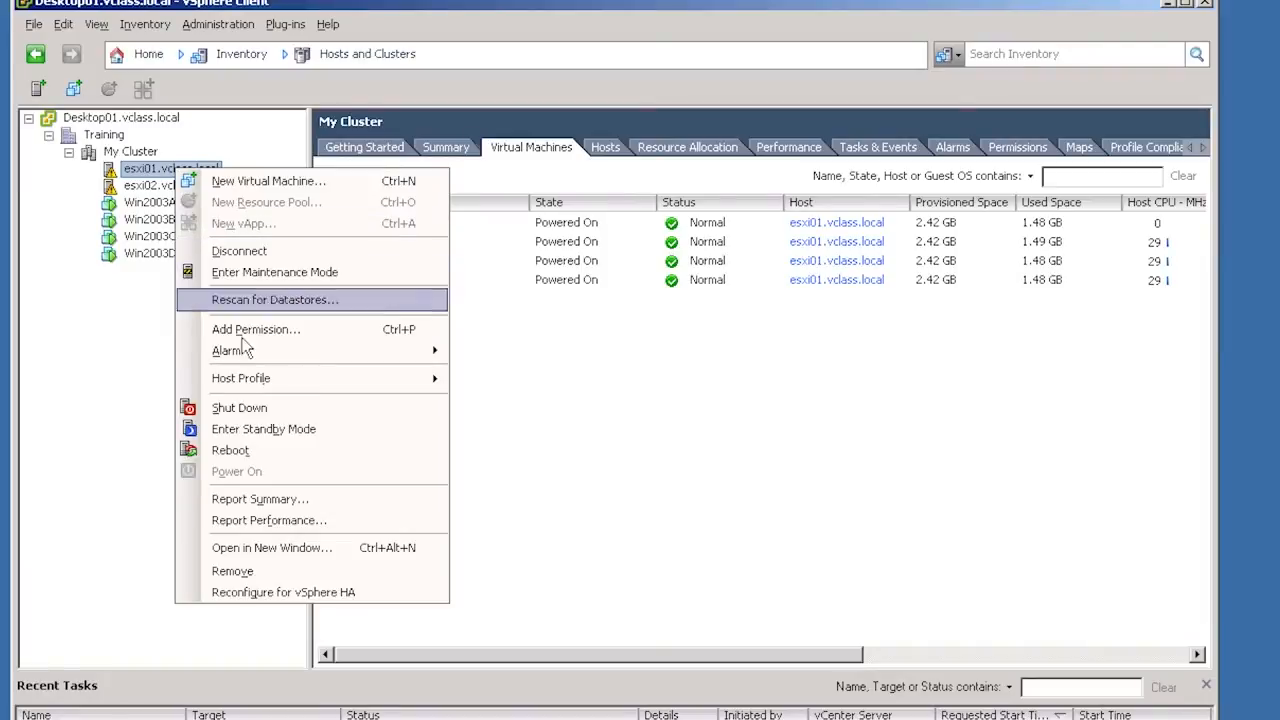
left_click(276, 410)
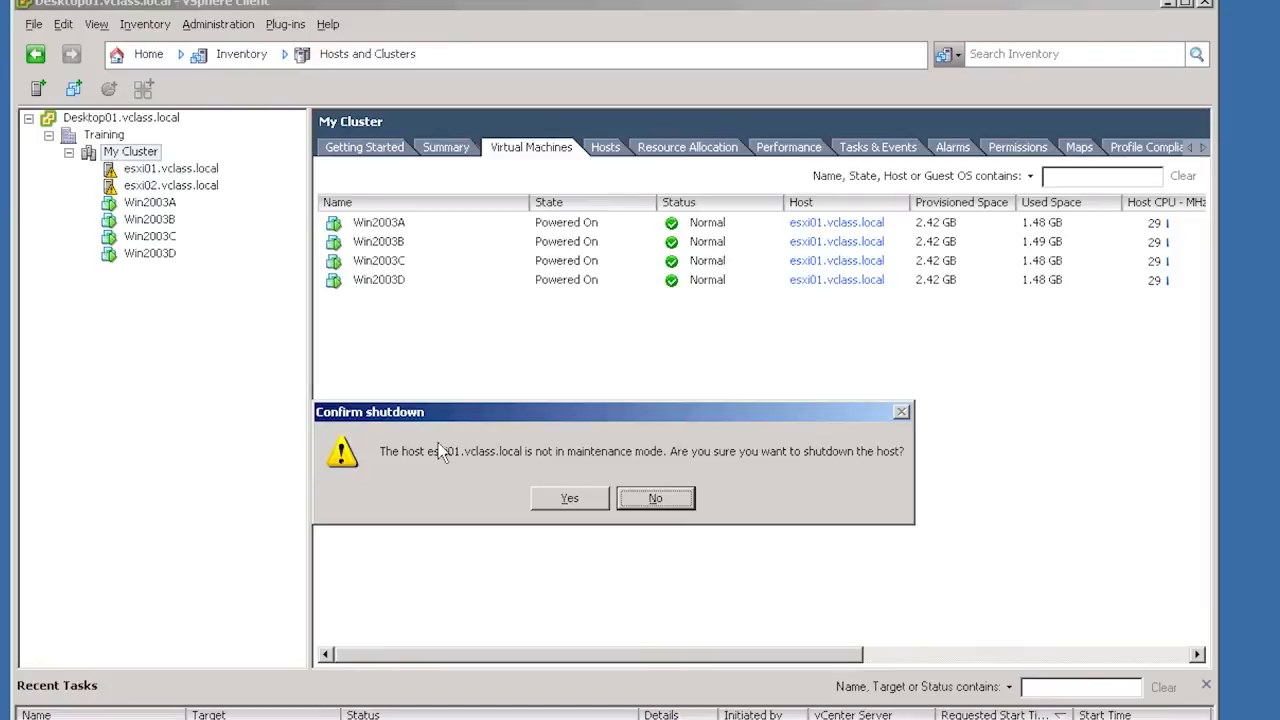
left_click(584, 506)
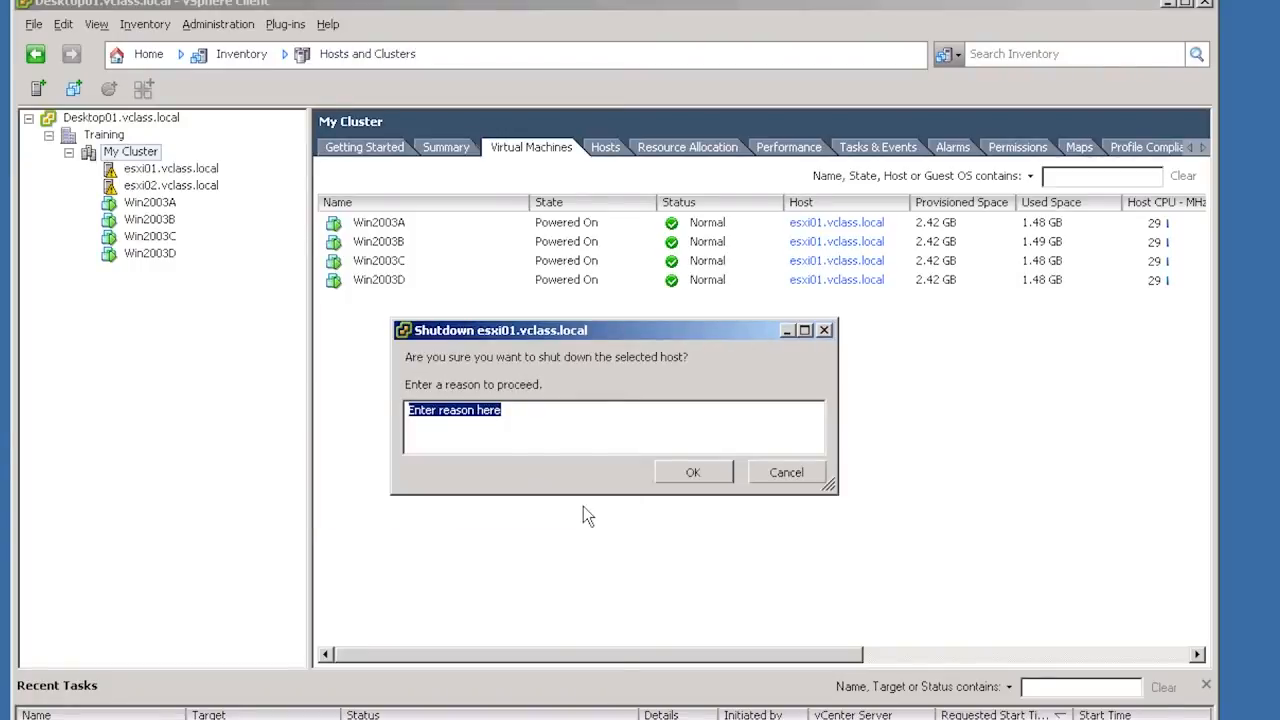
type("Testing ")
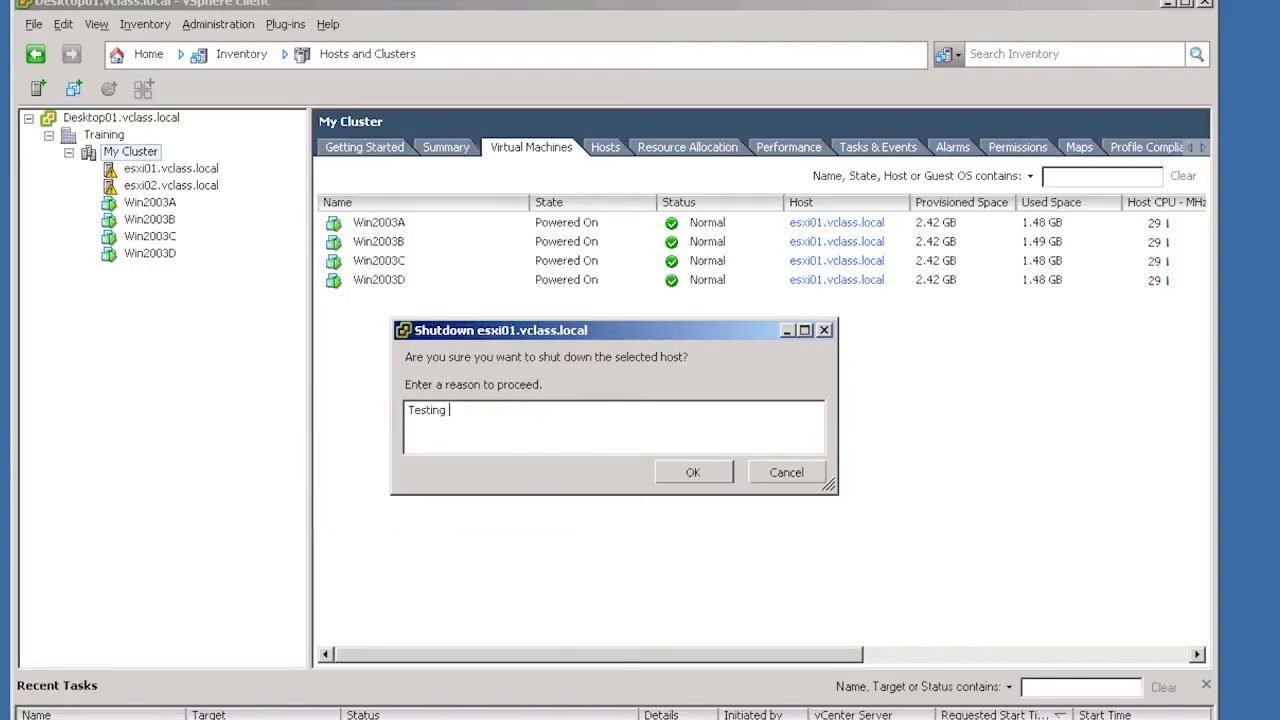
type("vSphere HA")
left_click(672, 471)
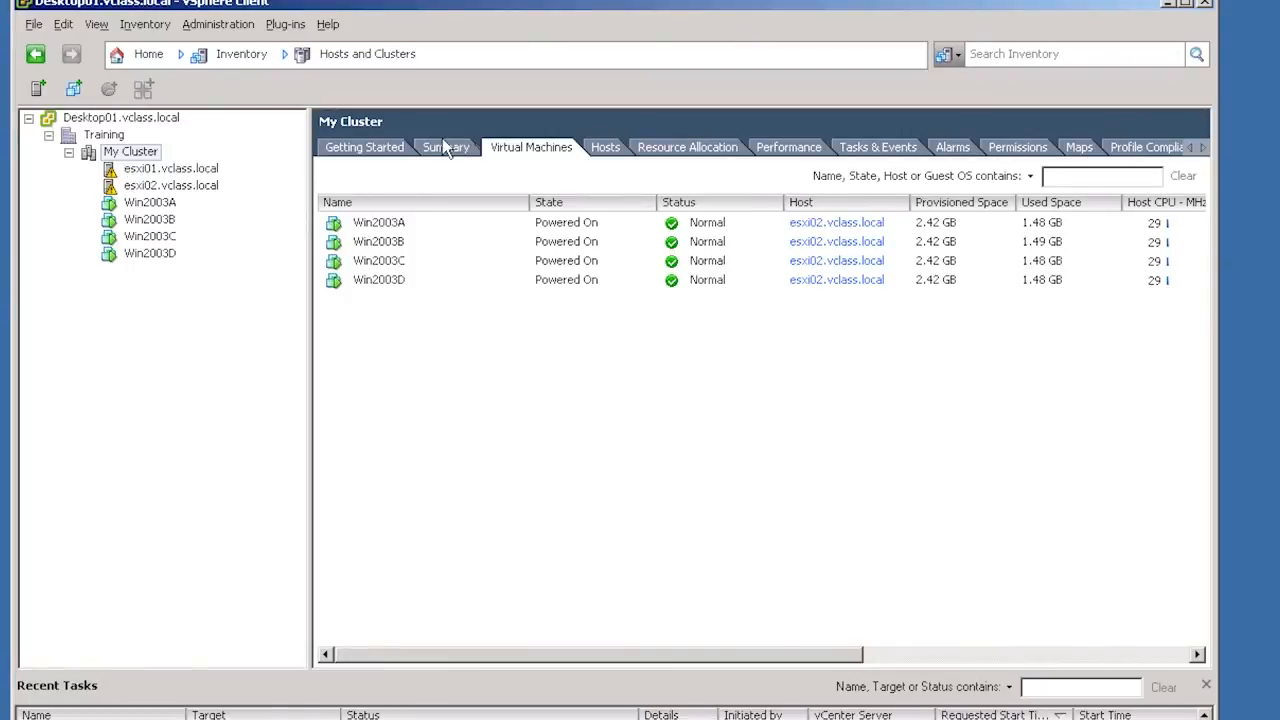
Examine the summary of the host esxi01.vclass.local, including its vSphere HA state
left_click(251, 175)
left_click(163, 172)
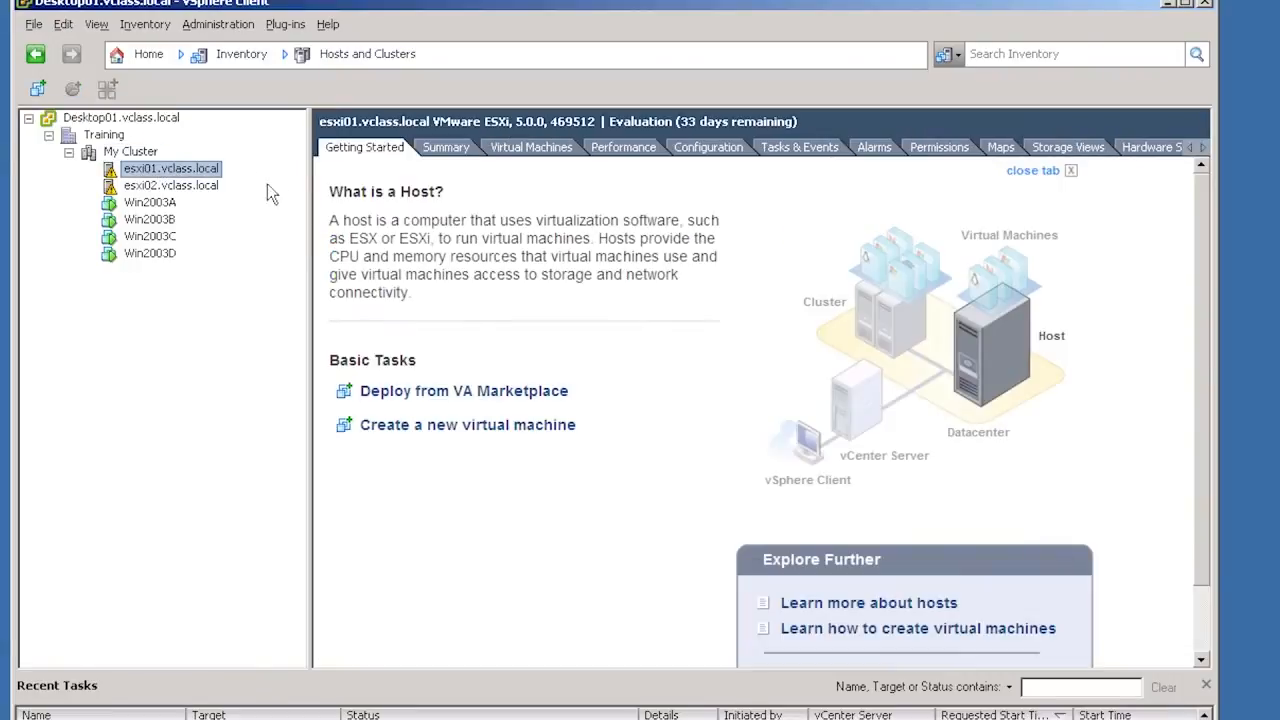
left_click(463, 150)
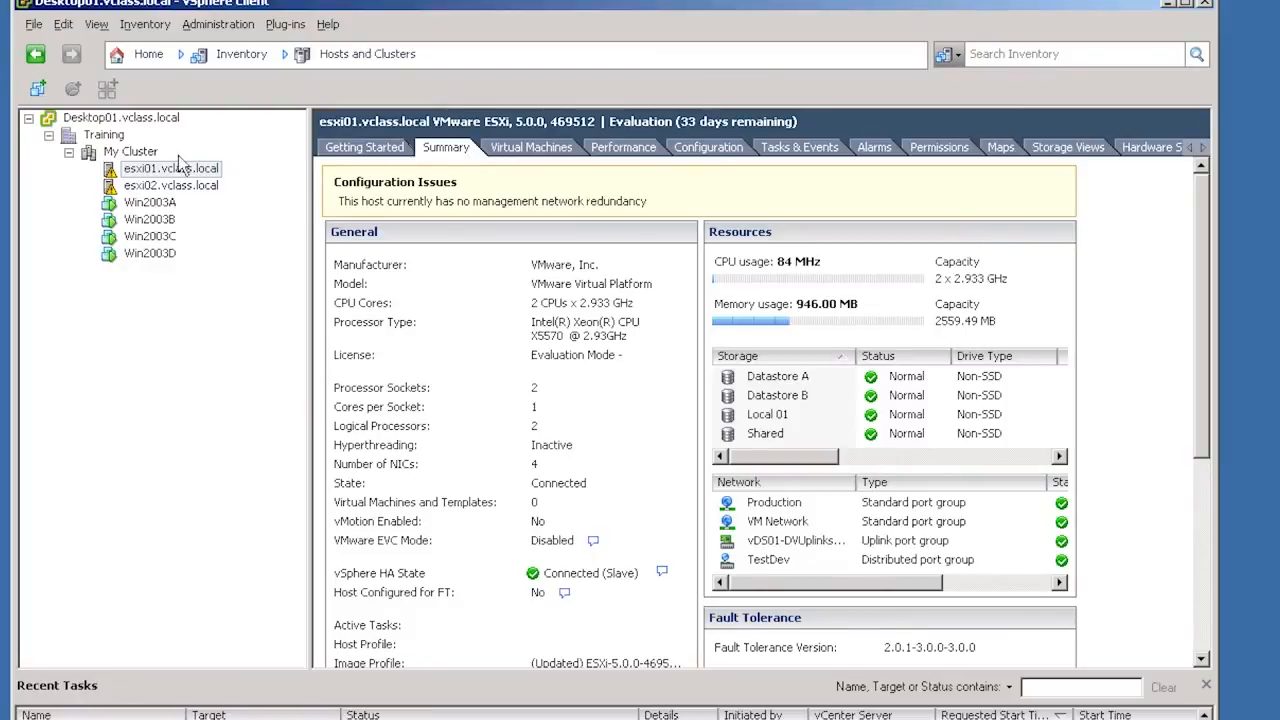
Open My Cluster's settings and review its vSphere HA host monitoring and admission control options
right_click(153, 156)
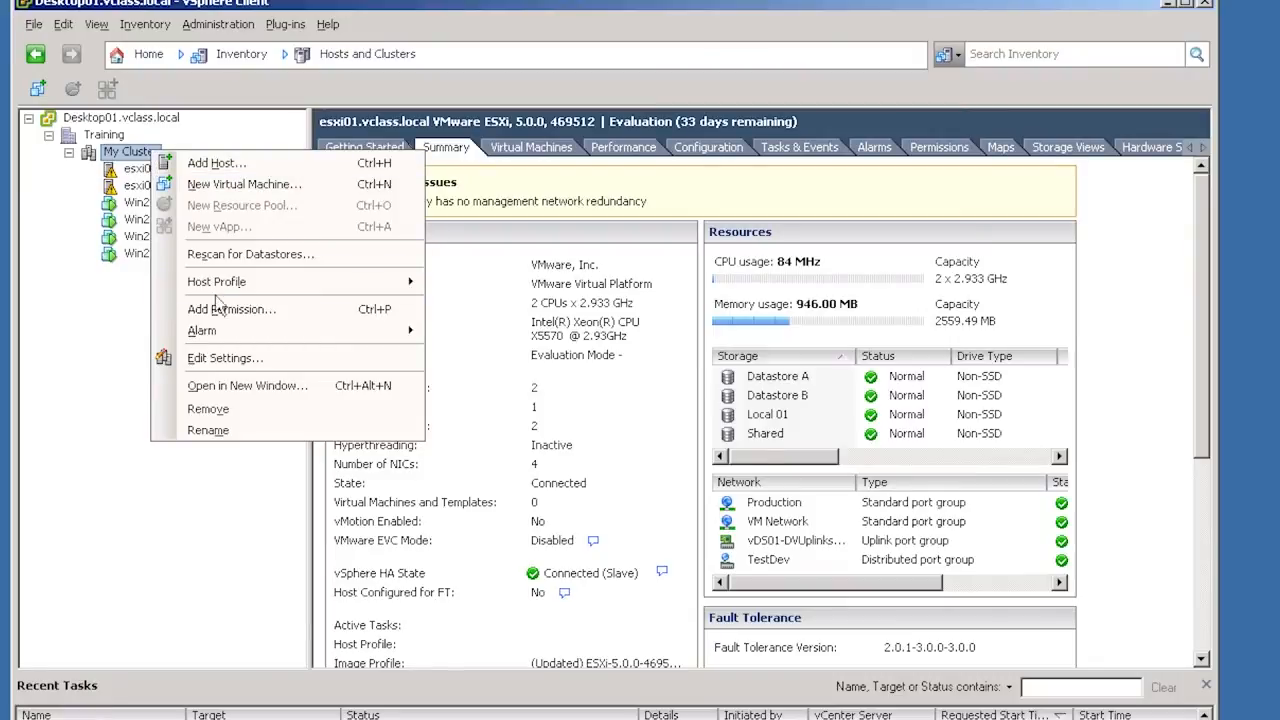
left_click(233, 363)
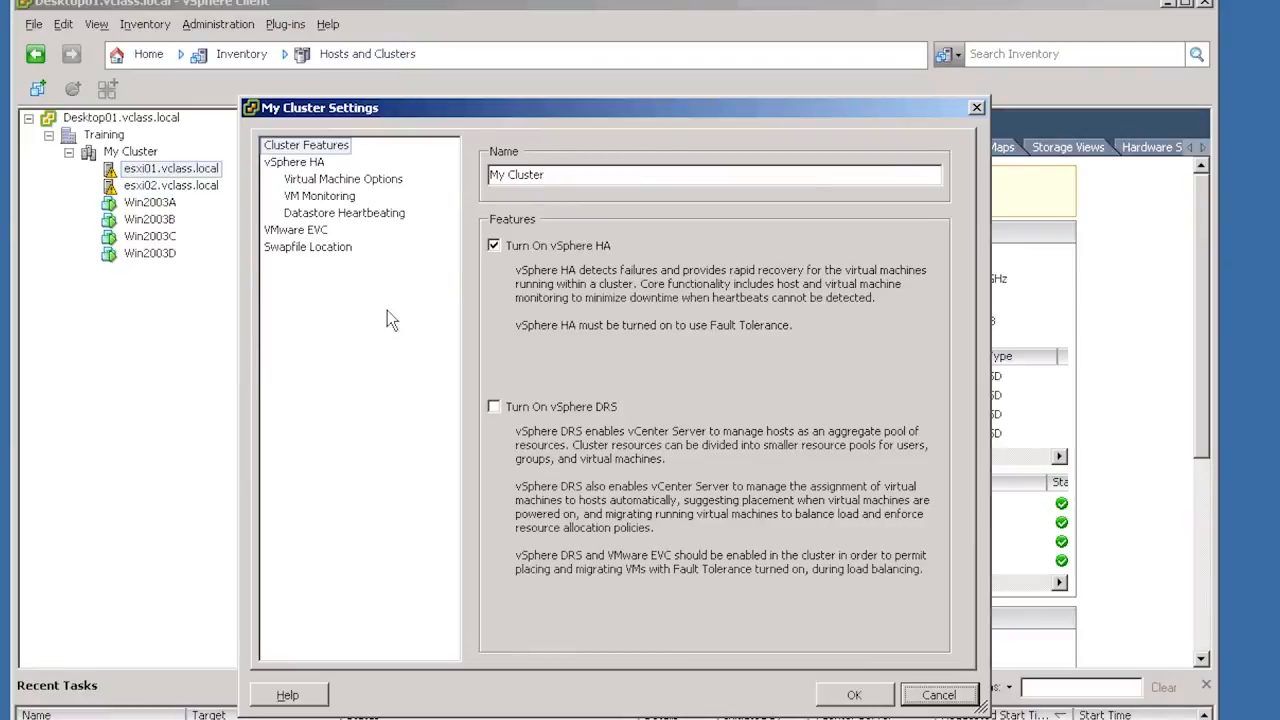
left_click(322, 167)
left_click(322, 165)
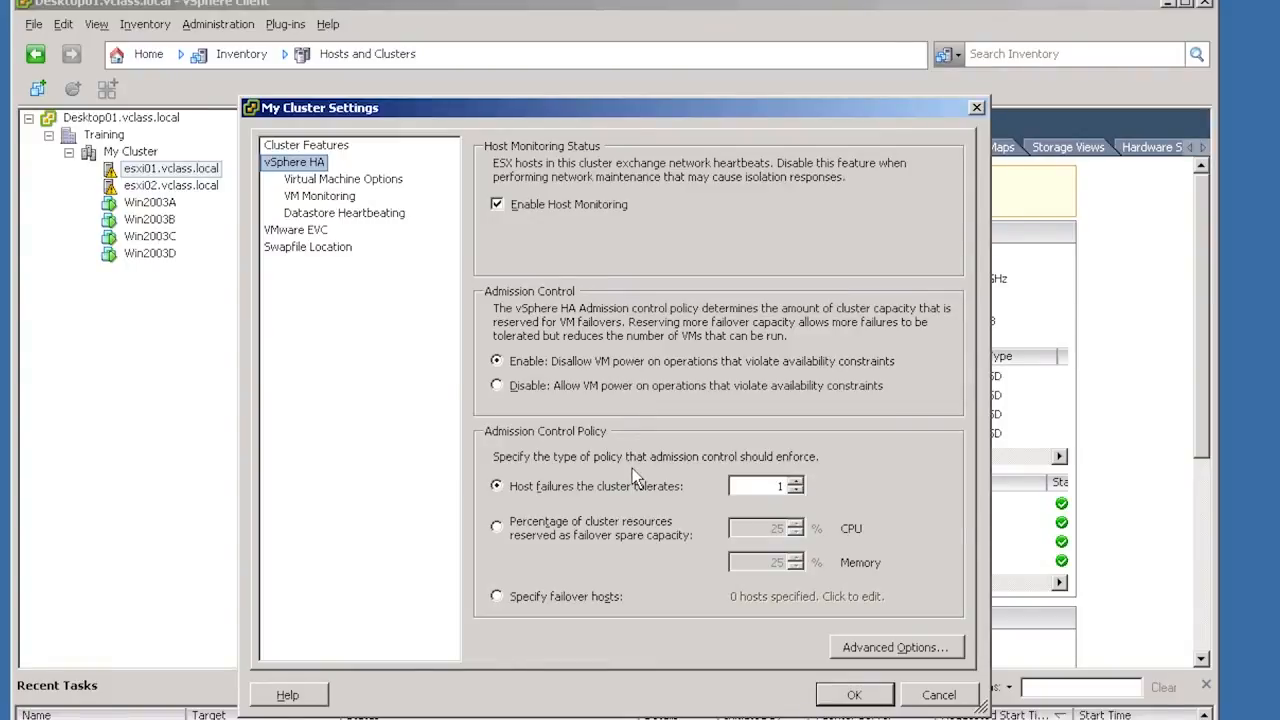
In the cluster's virtual machine options, set the VM restart priority of Win2003A to High
left_click(395, 190)
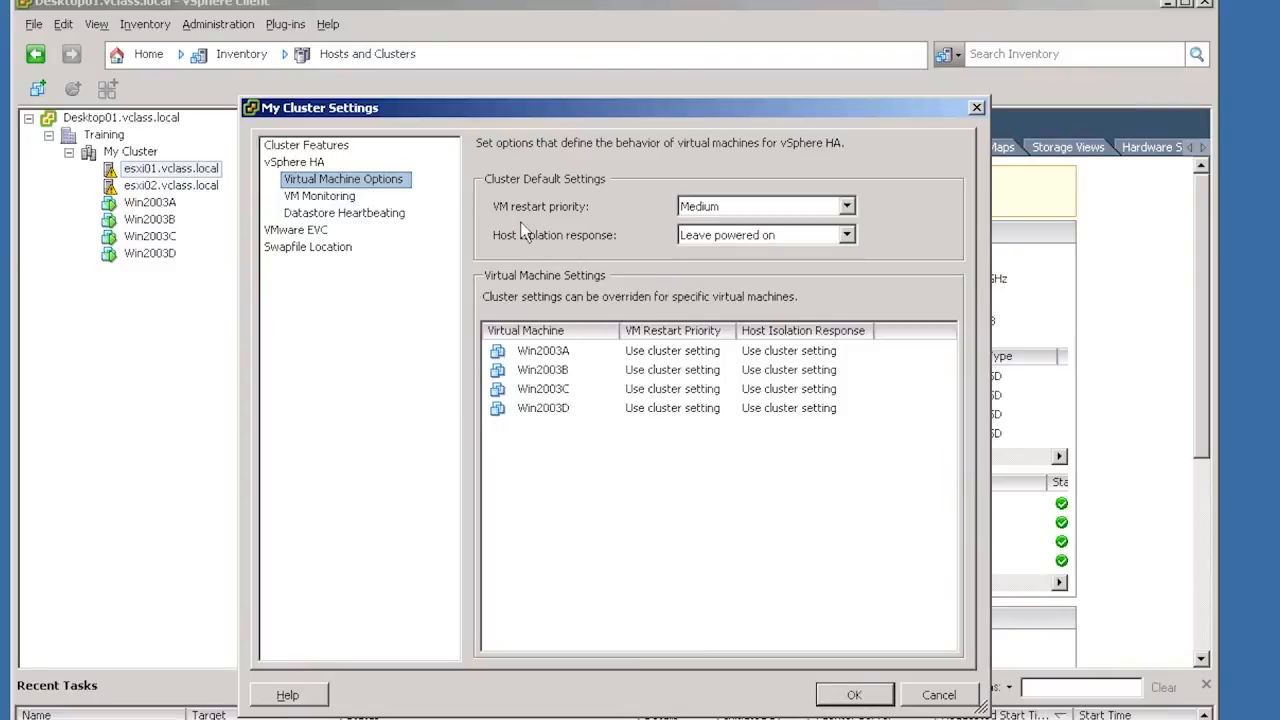
left_click(780, 207)
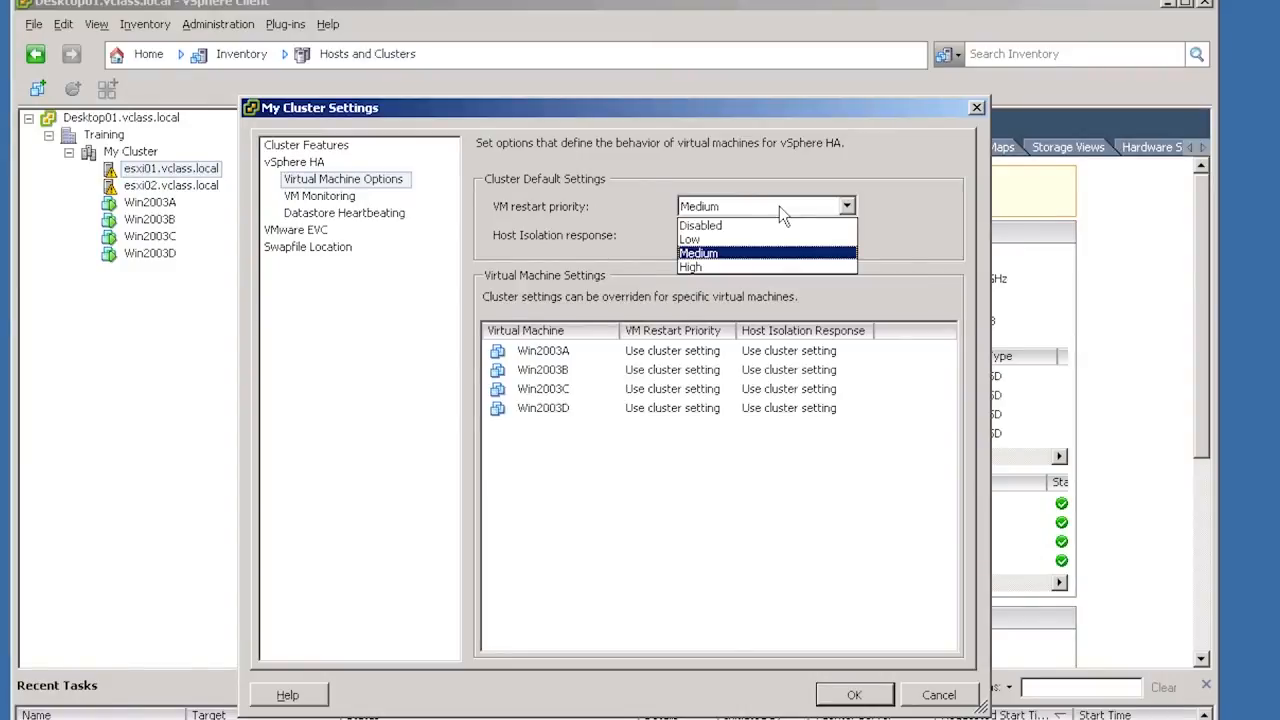
left_click(779, 206)
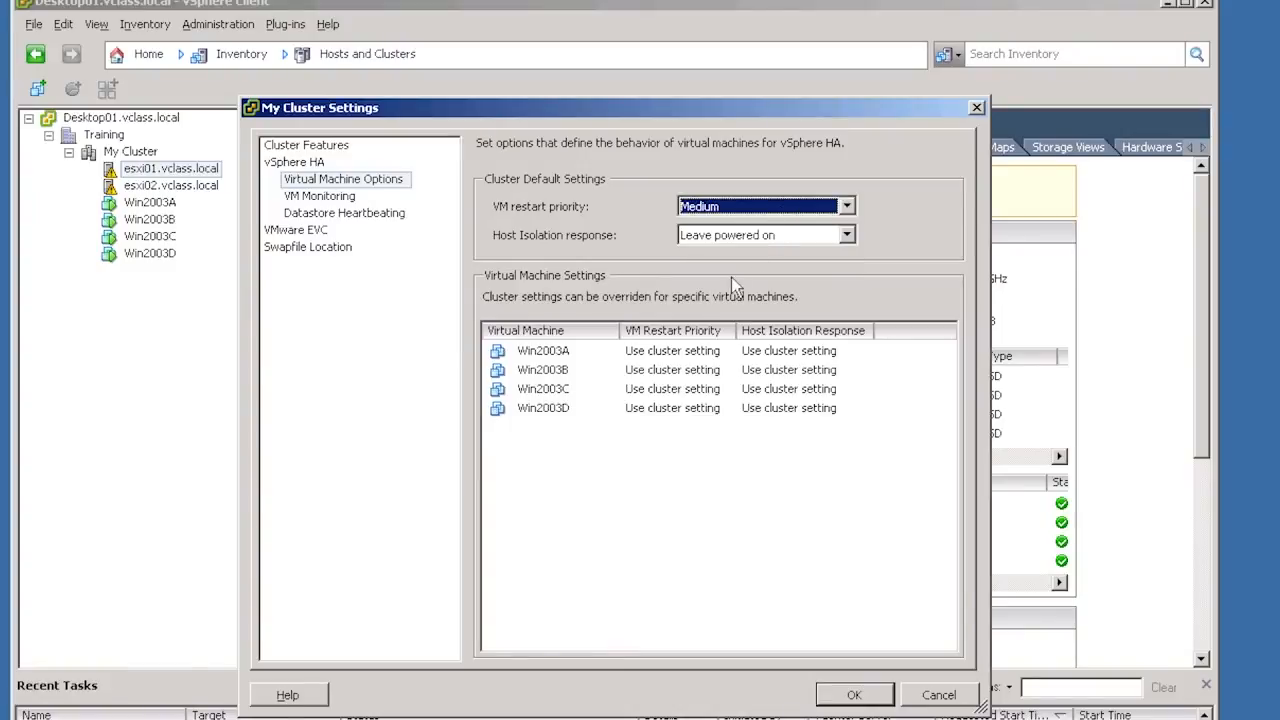
left_click(682, 351)
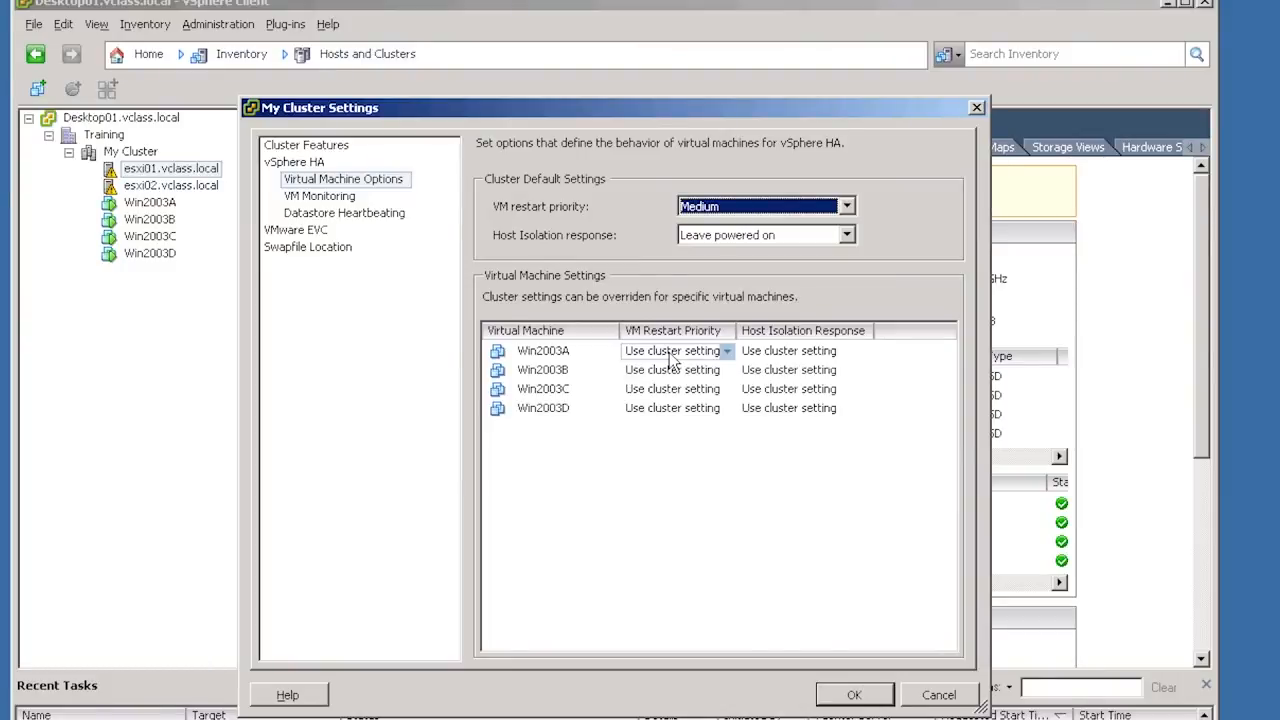
left_click(672, 361)
left_click(672, 360)
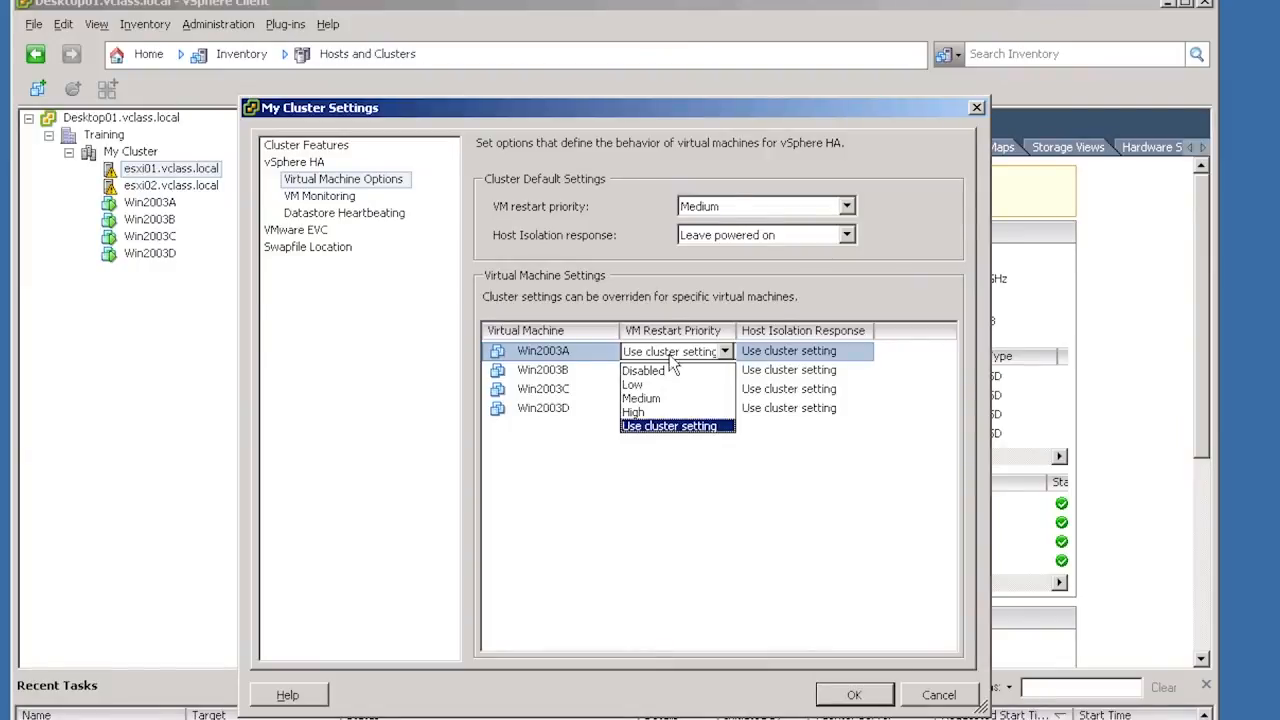
left_click(662, 414)
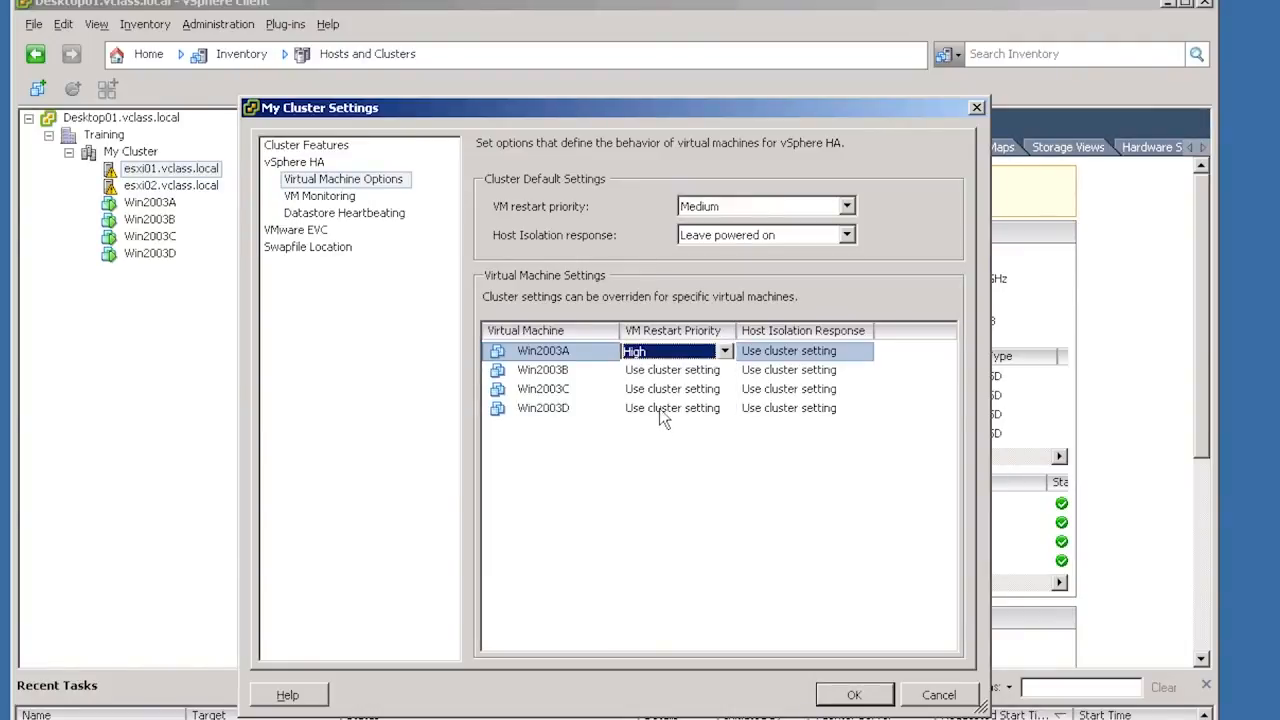
Set the VM restart priority of Win2003B to Low
left_click(663, 372)
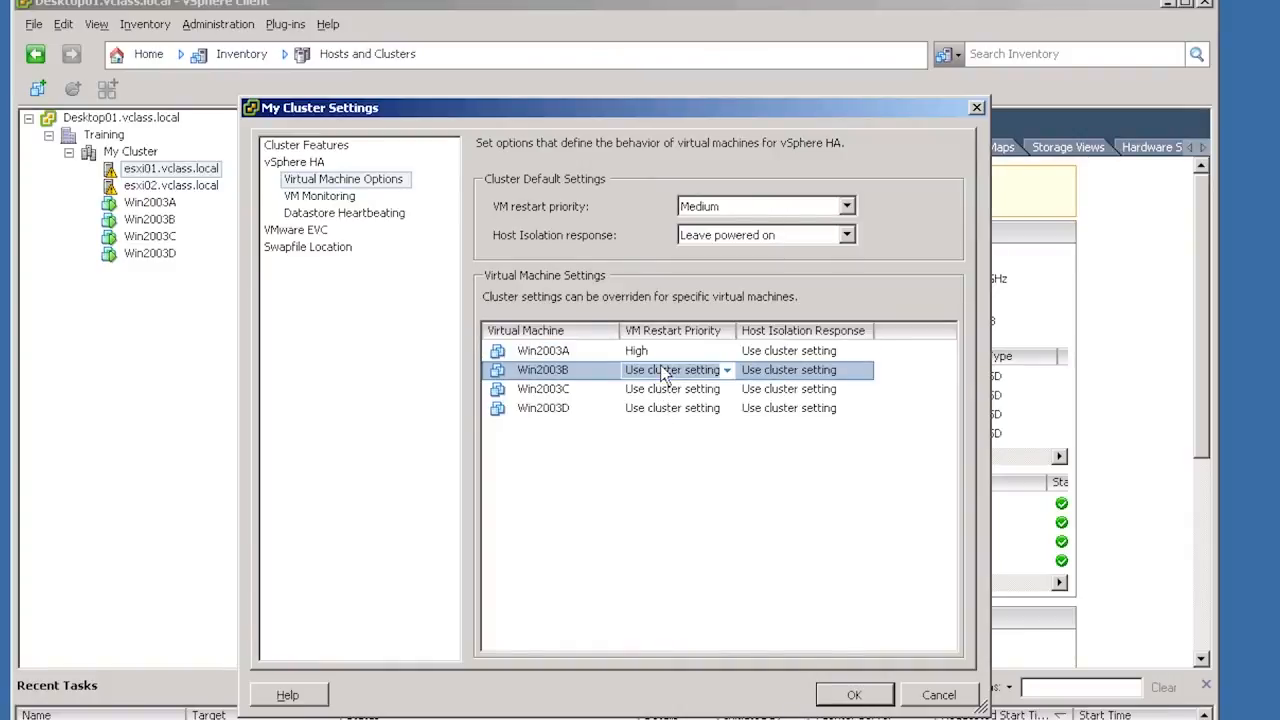
left_click(665, 373)
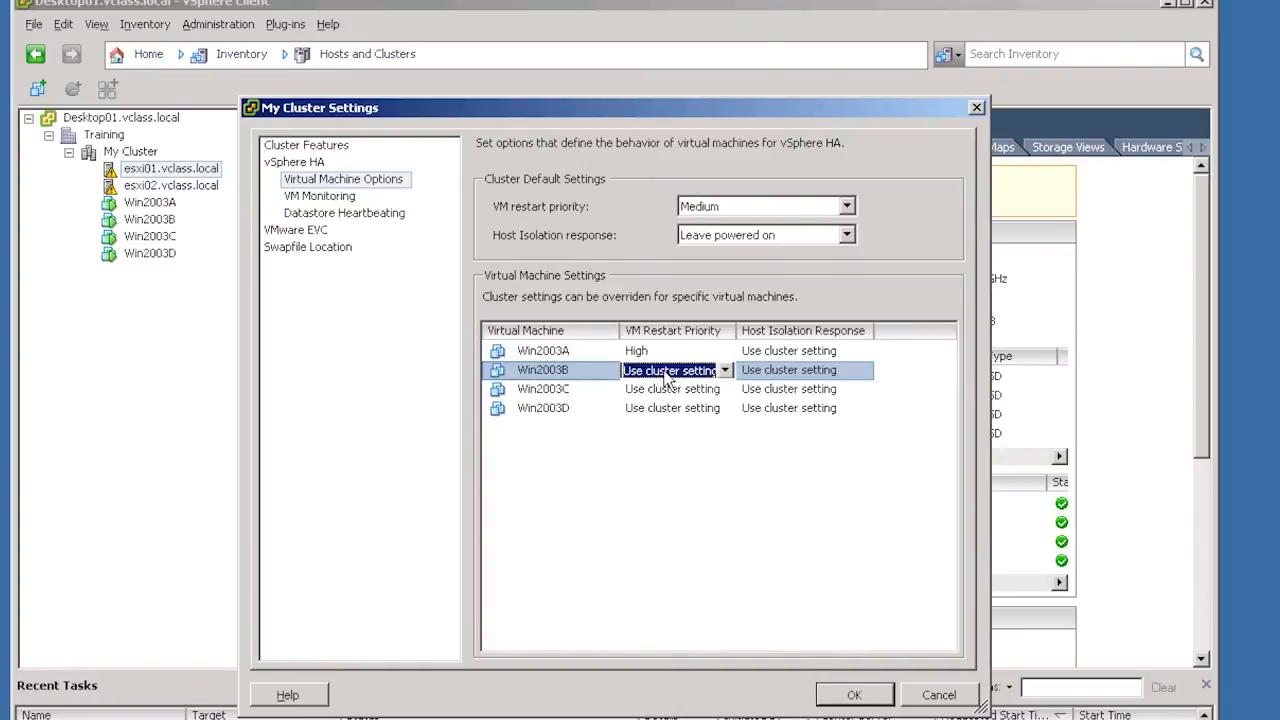
left_click(724, 371)
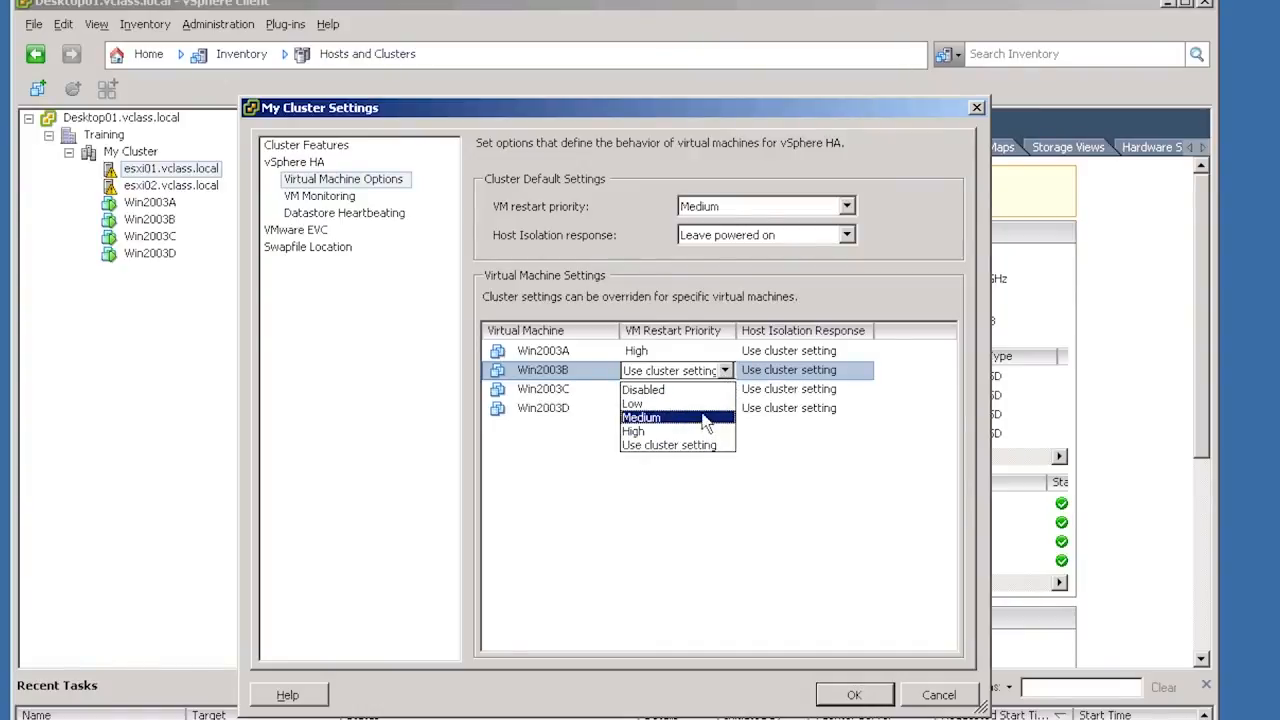
left_click(707, 404)
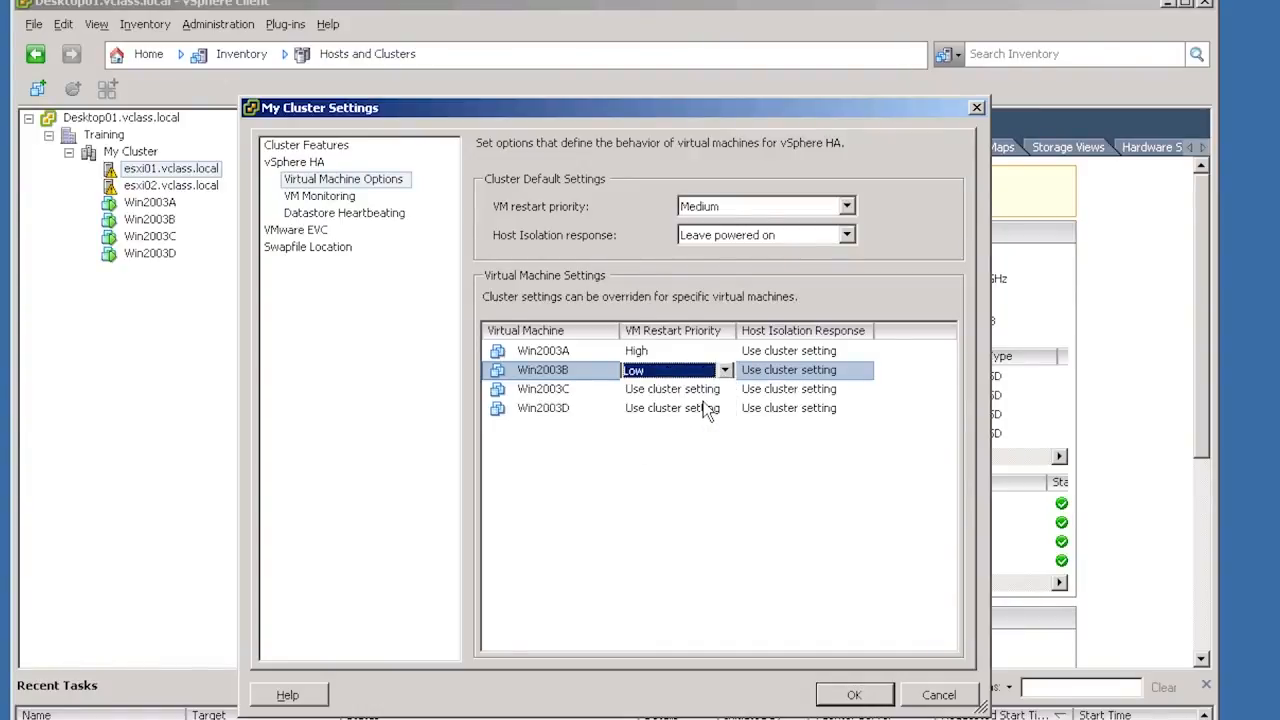
Set the VM restart priority of Win2003C to Disabled and accept the fault tolerance warning
left_click(705, 397)
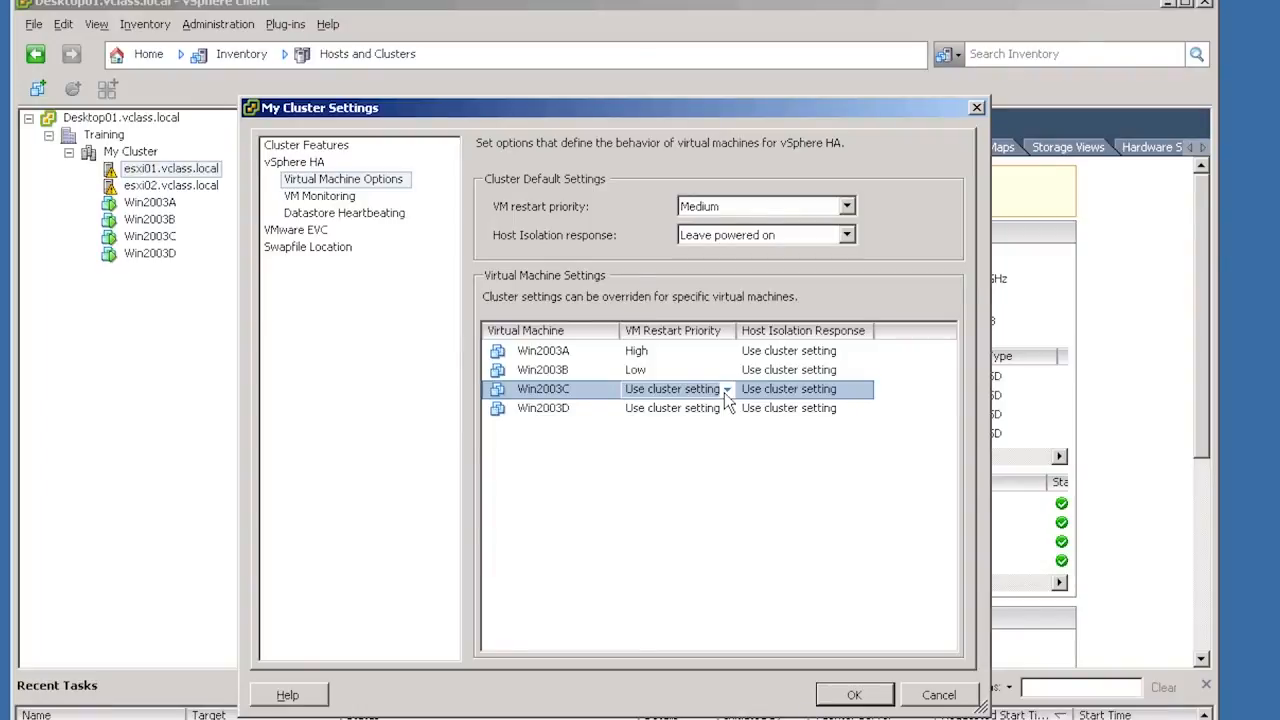
left_click(725, 391)
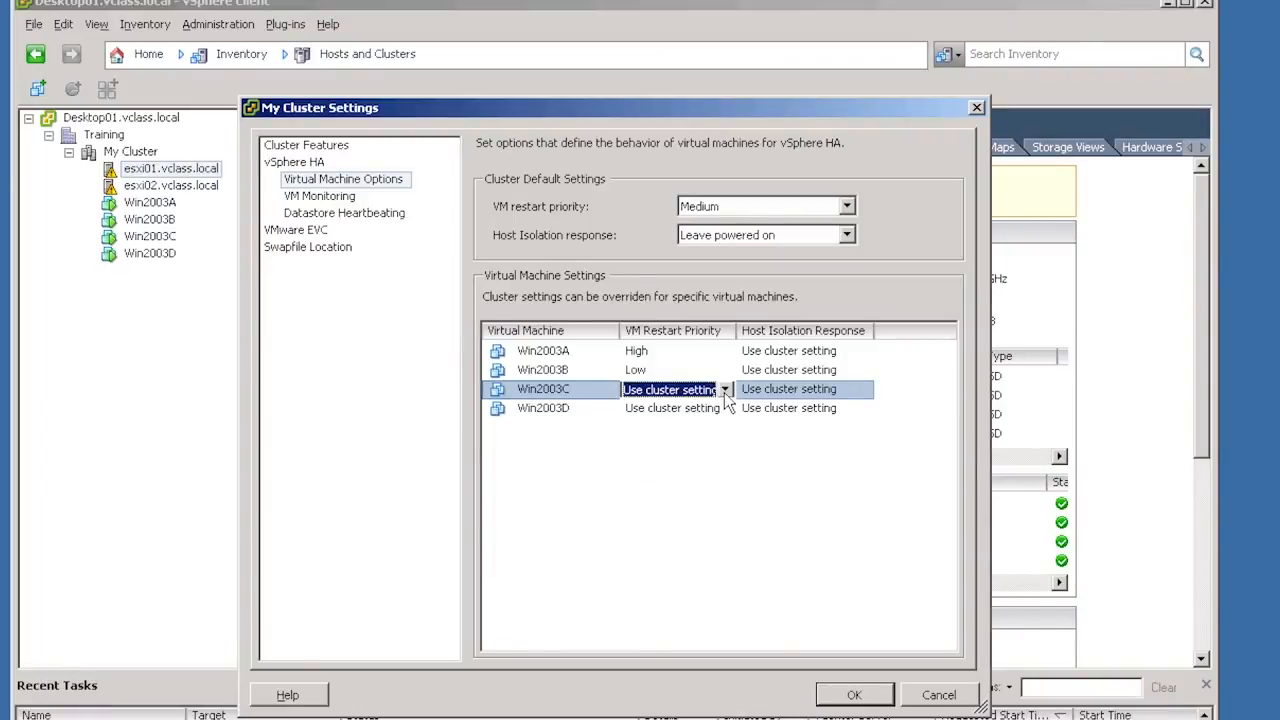
left_click(725, 391)
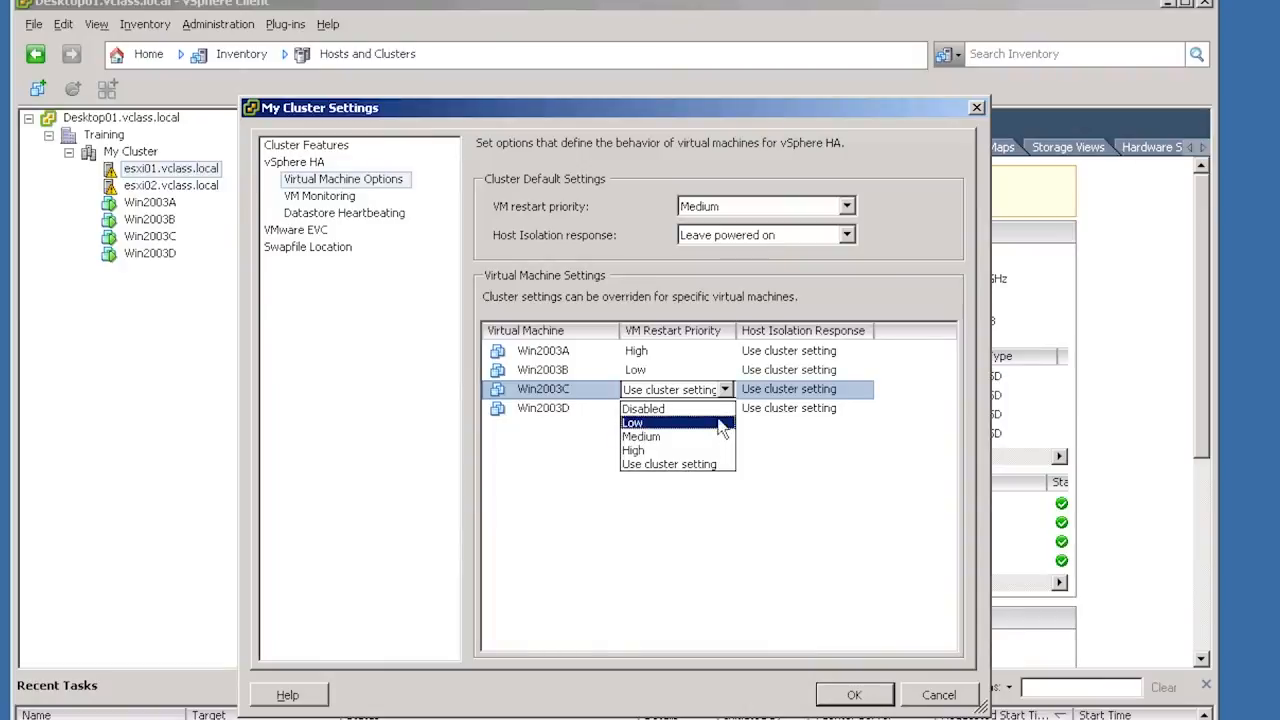
left_click(719, 408)
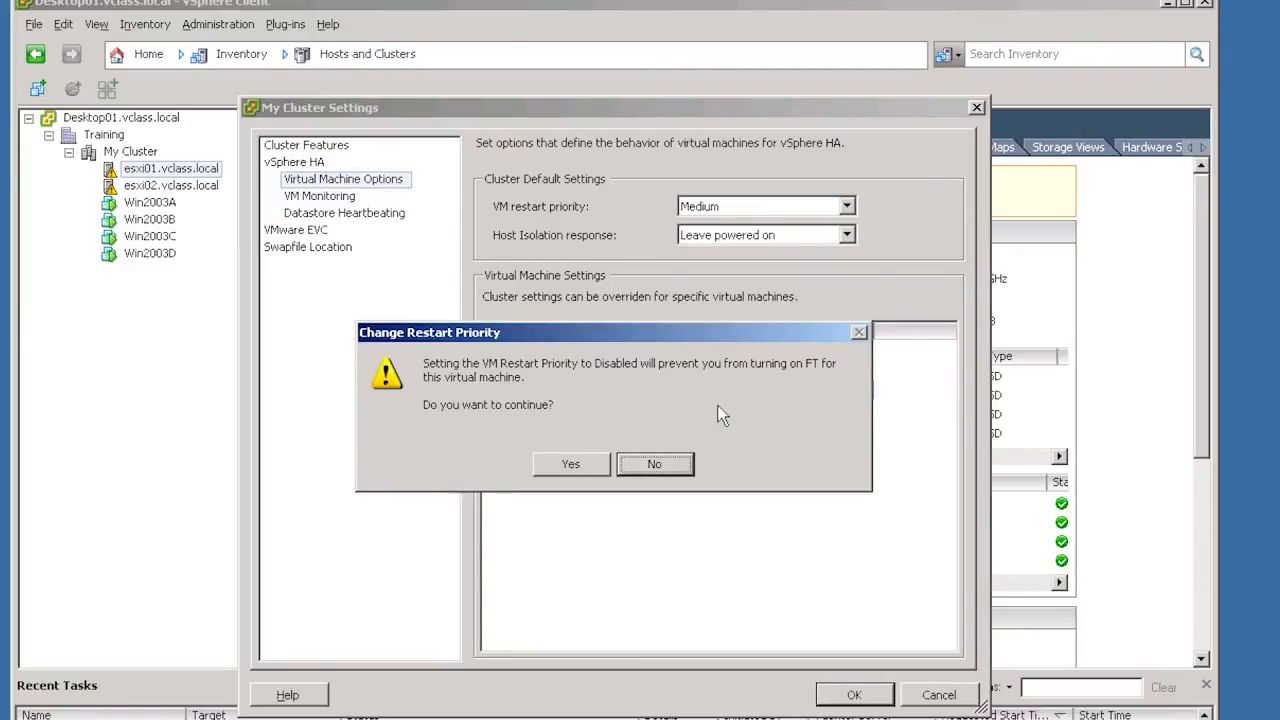
left_click(562, 466)
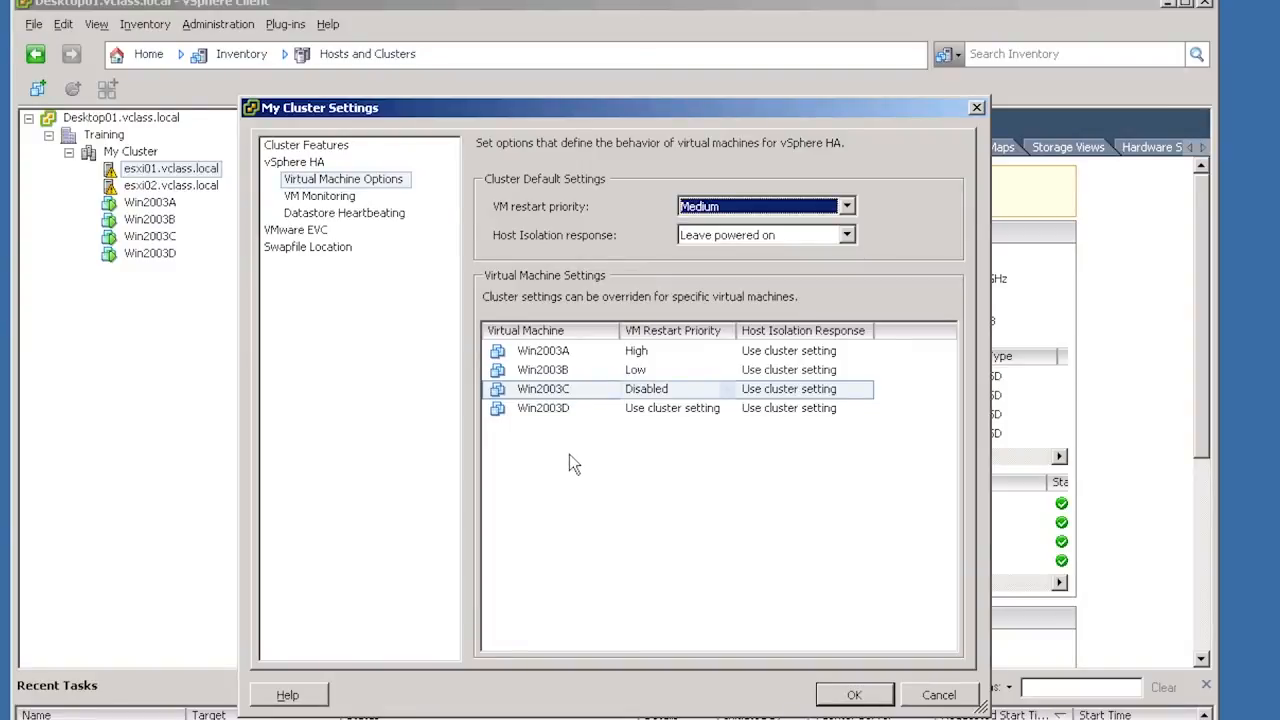
Review the available host isolation responses for the cluster default and for the virtual machine Win2003A
left_click(695, 241)
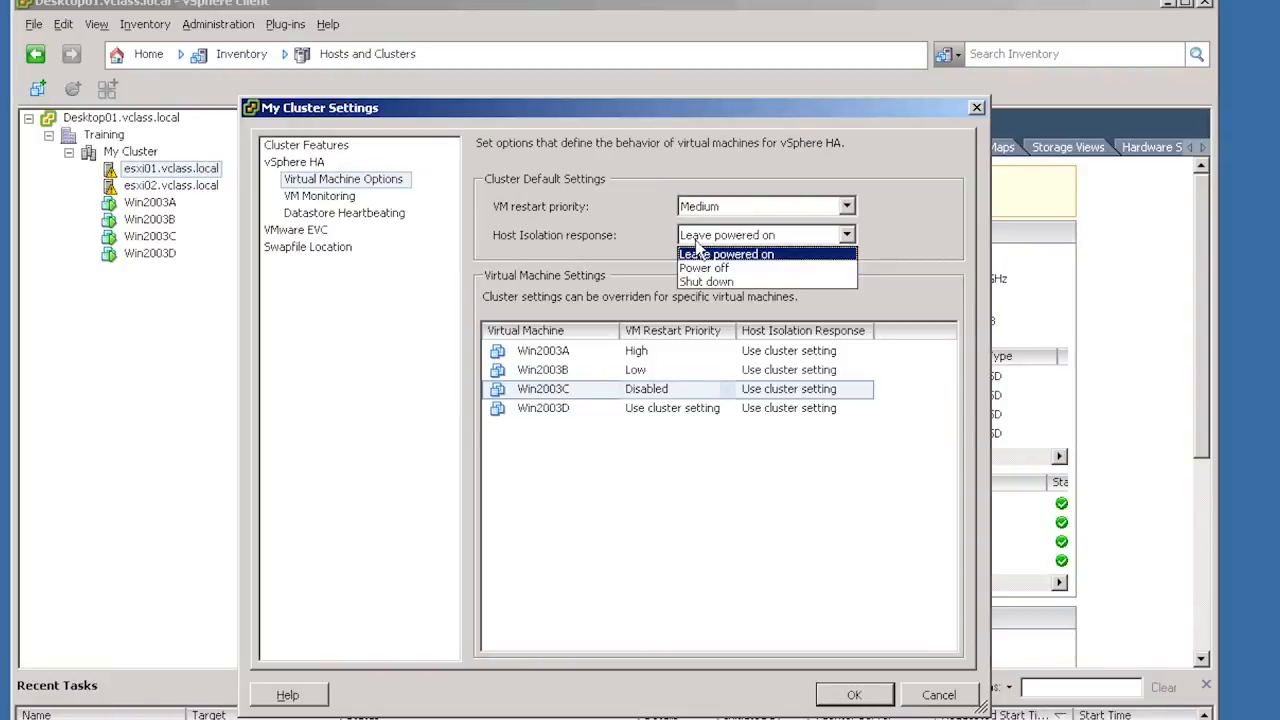
left_click(643, 230)
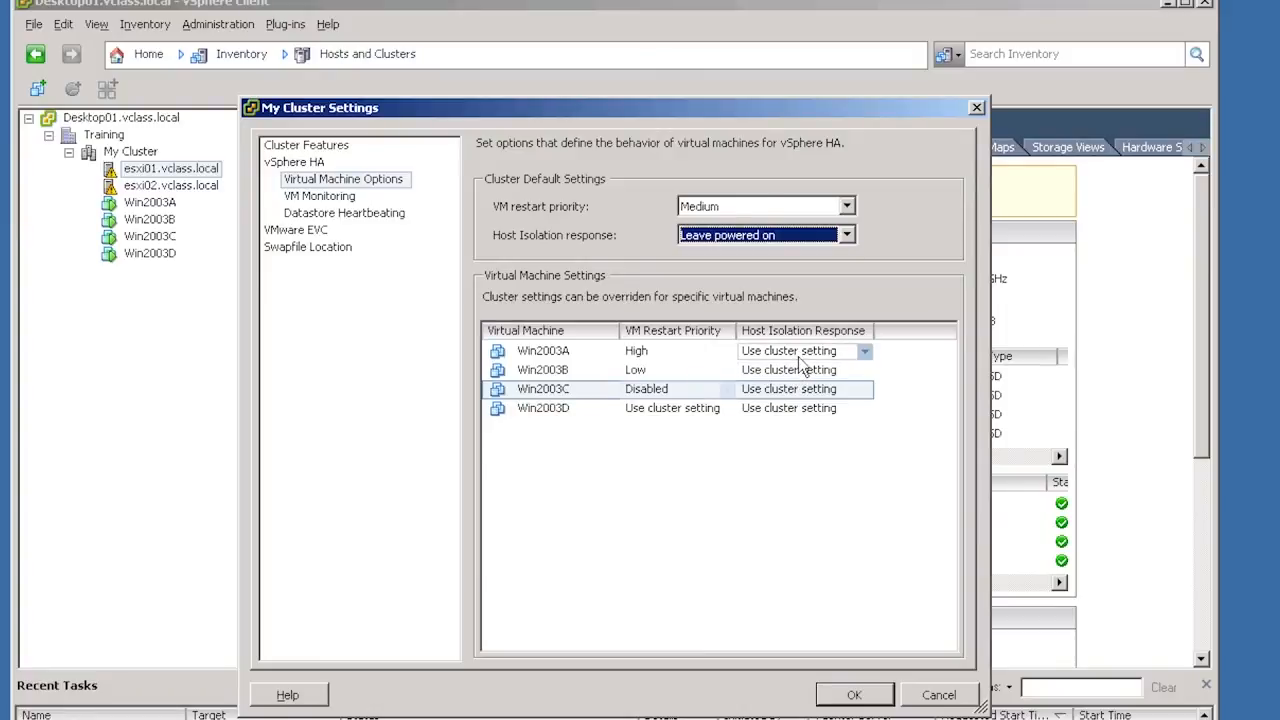
left_click(799, 357)
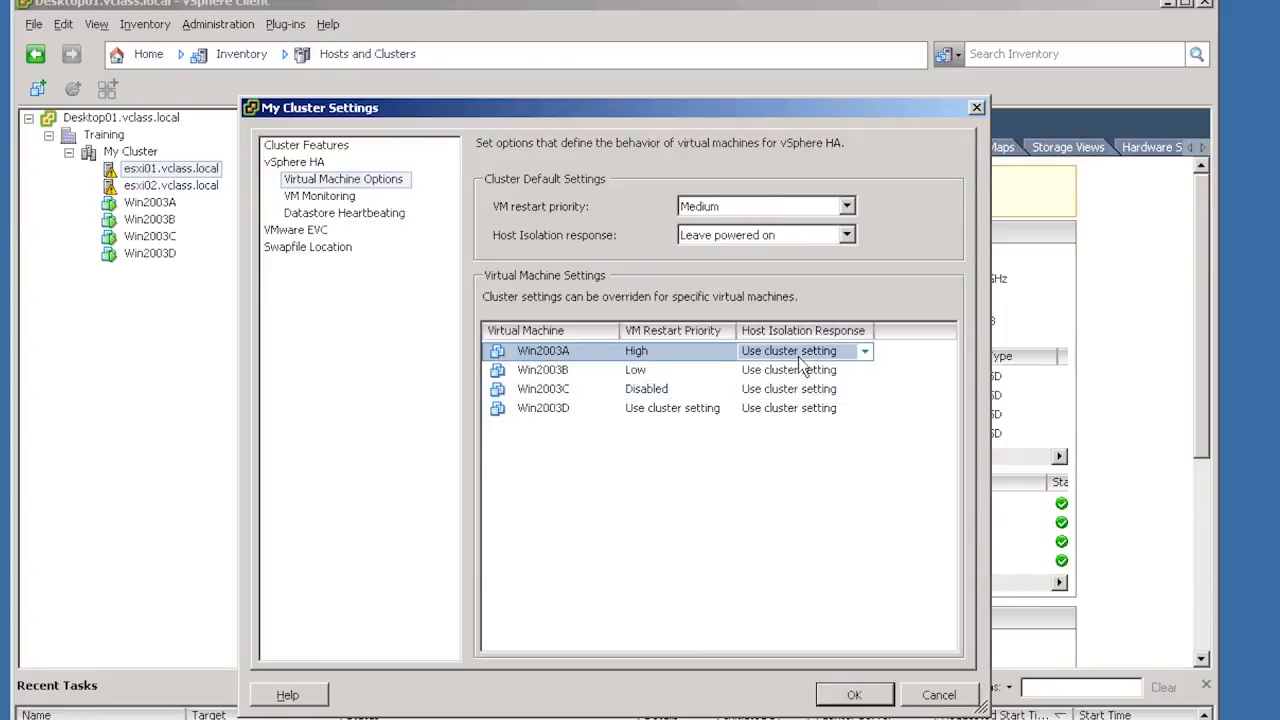
left_click(865, 353)
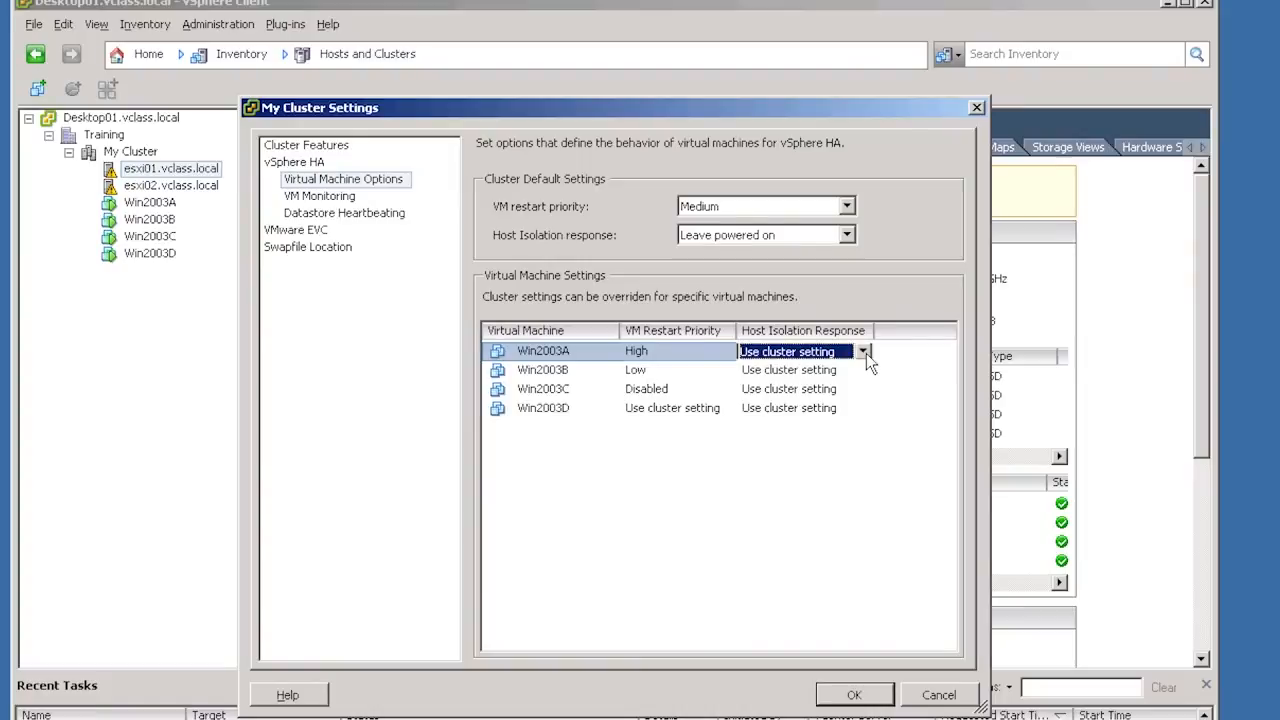
left_click(863, 352)
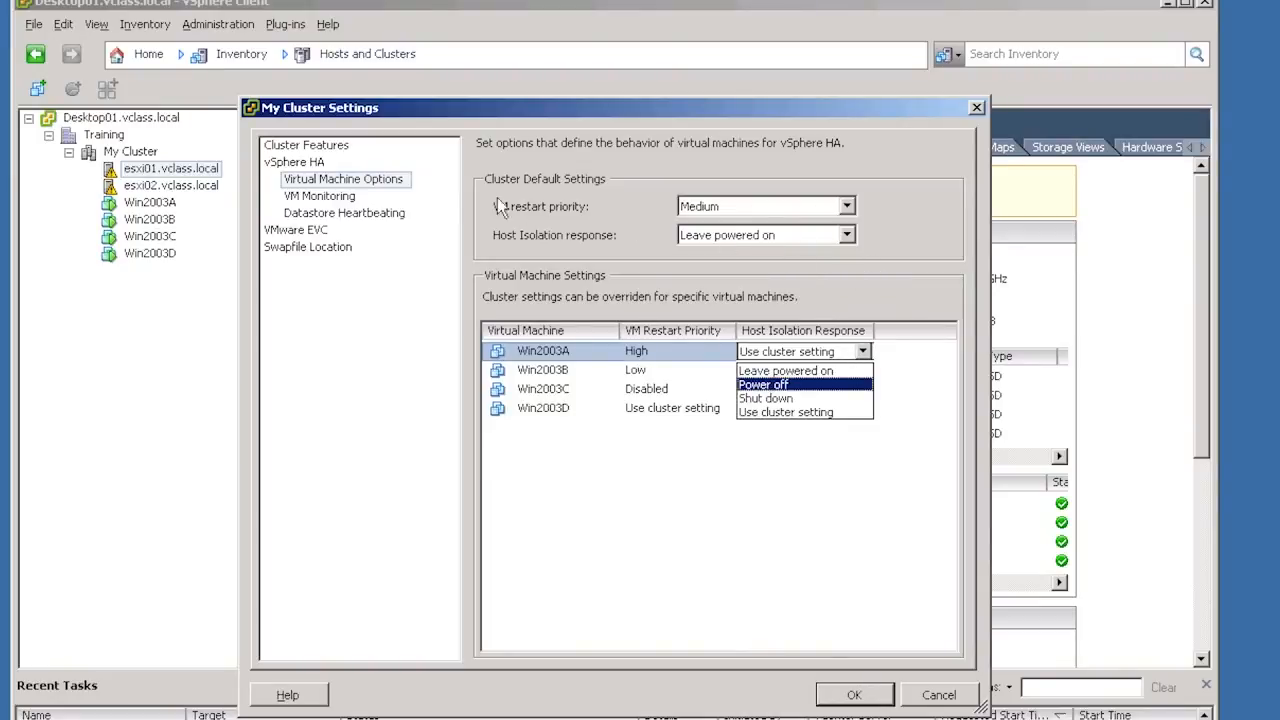
key("Escape")
In the cluster's VM monitoring settings, set the monitoring status to VM Monitoring Only
left_click(352, 198)
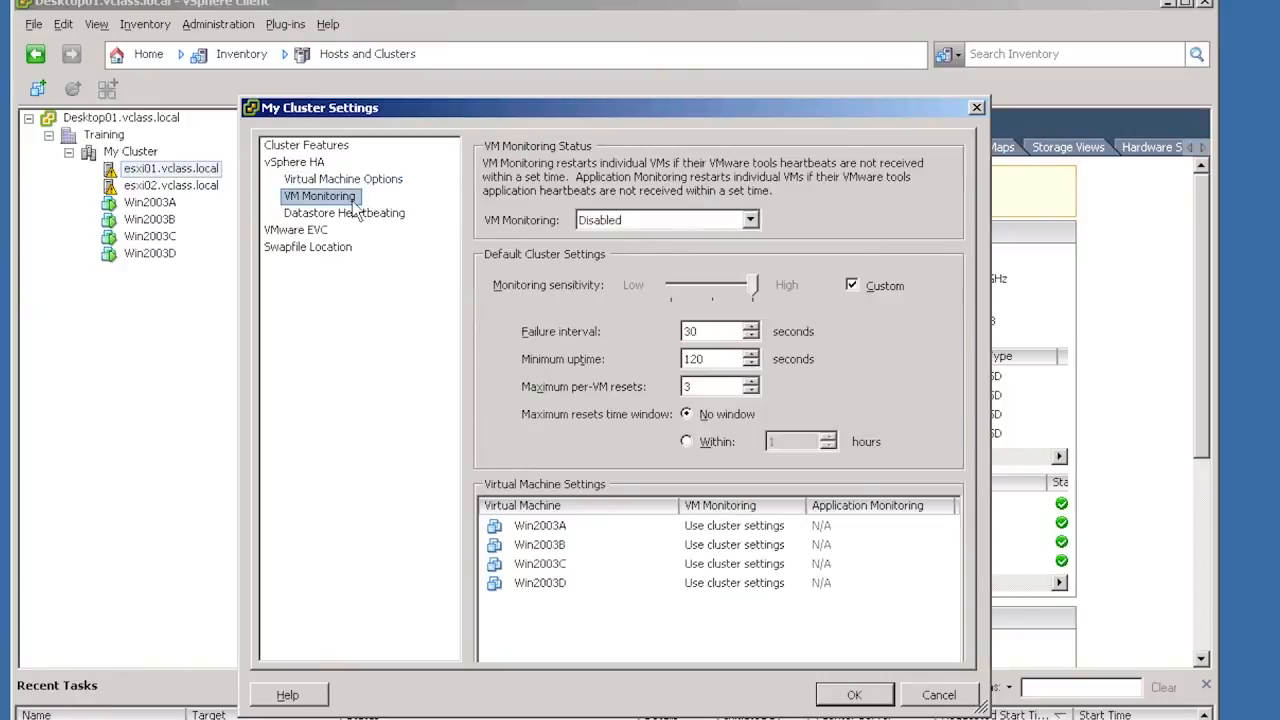
left_click(632, 227)
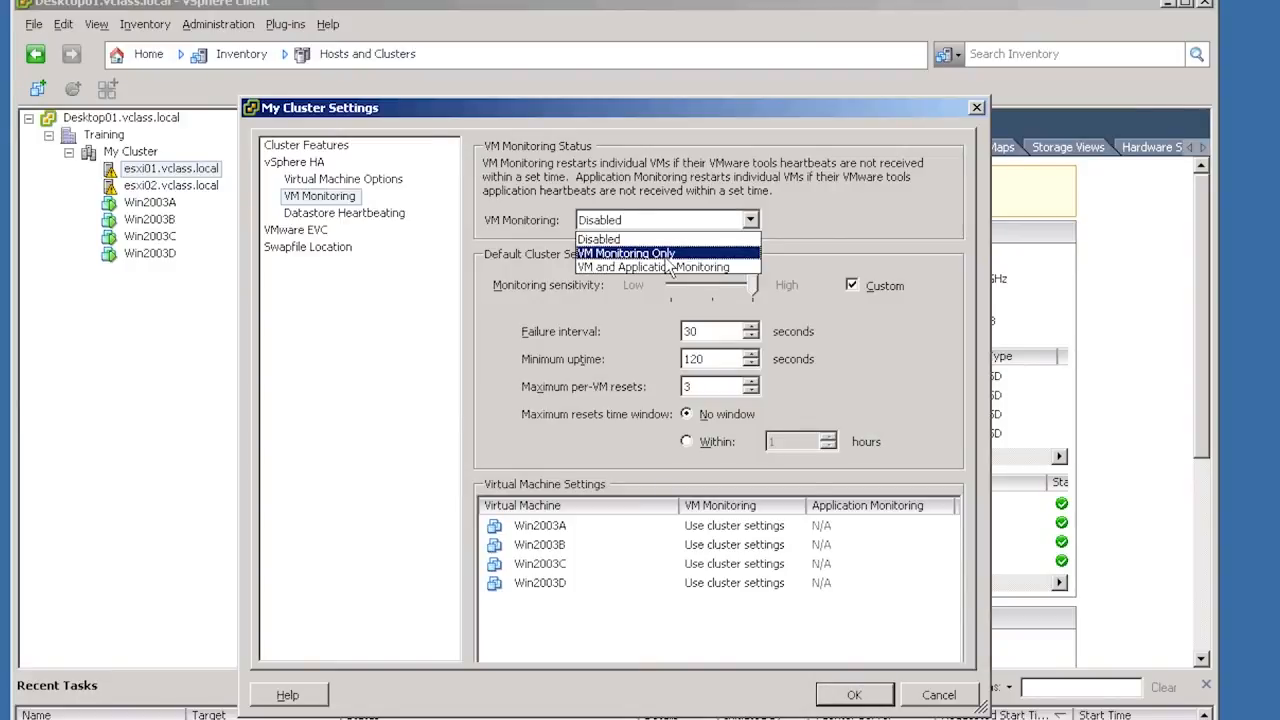
left_click(667, 255)
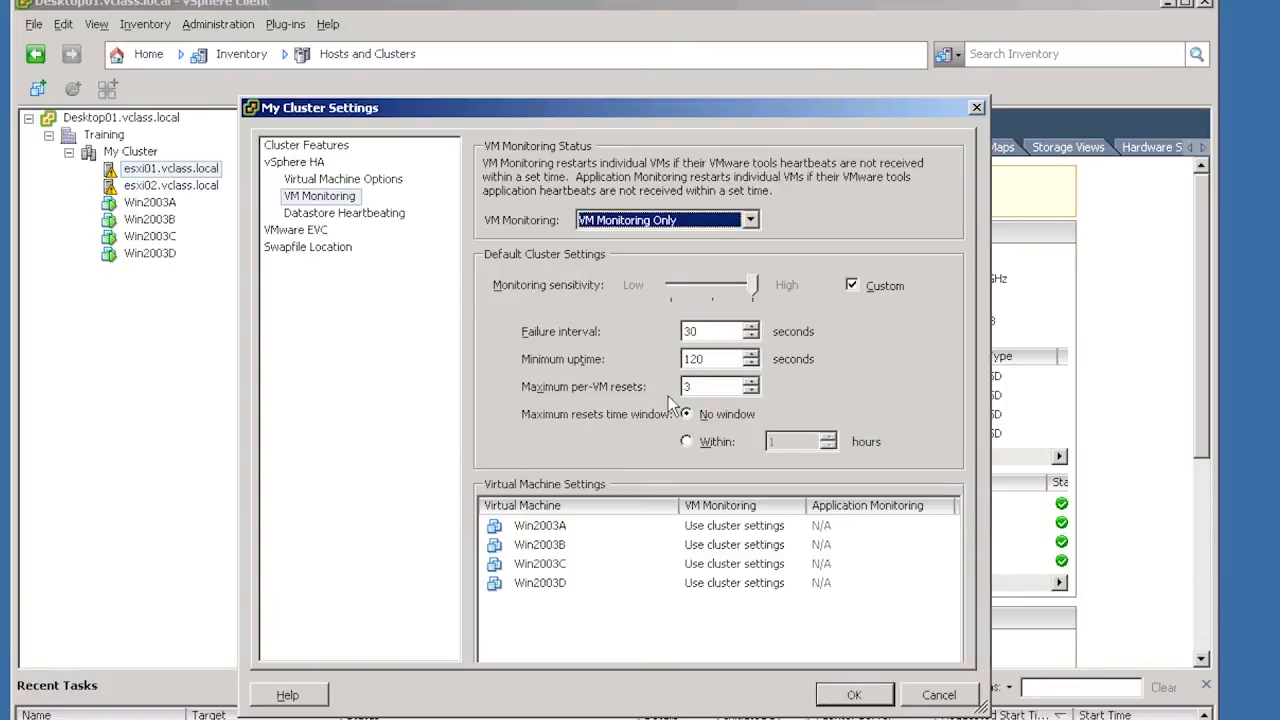
left_click(692, 545)
Open the cluster's datastore heartbeating settings
left_click(372, 212)
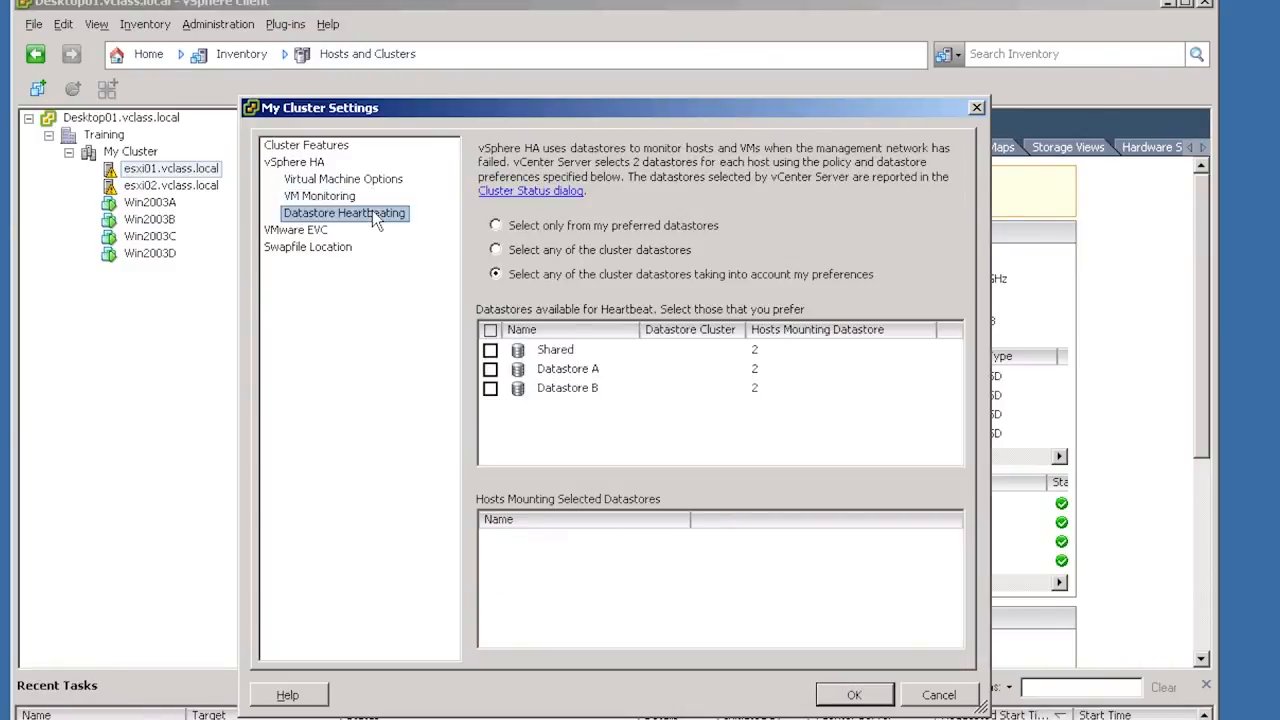